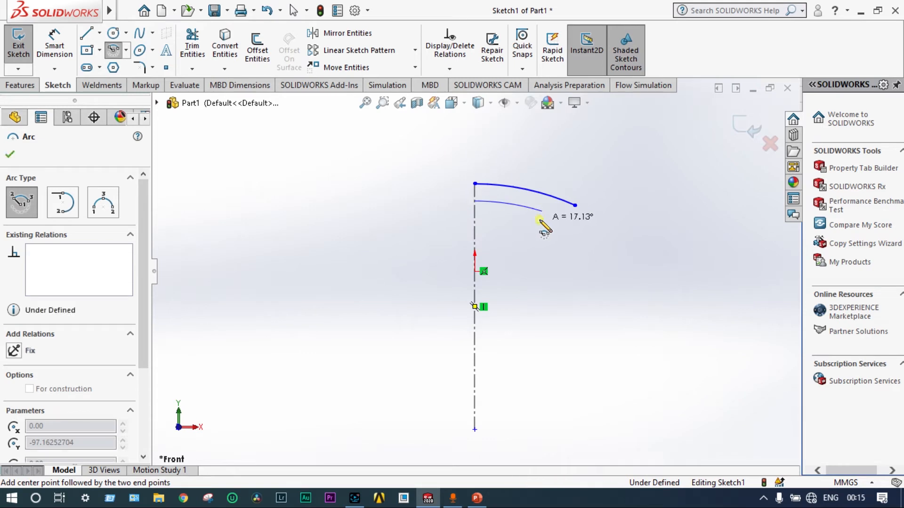
- Complete a concentric arc of about 17° beneath the first arc, starting on the vertical centerline
click(541, 221)
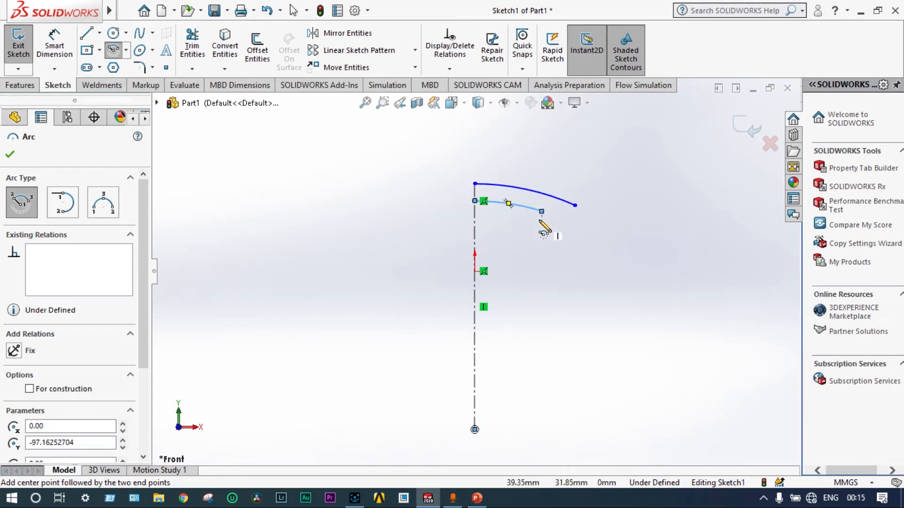
key(Escape)
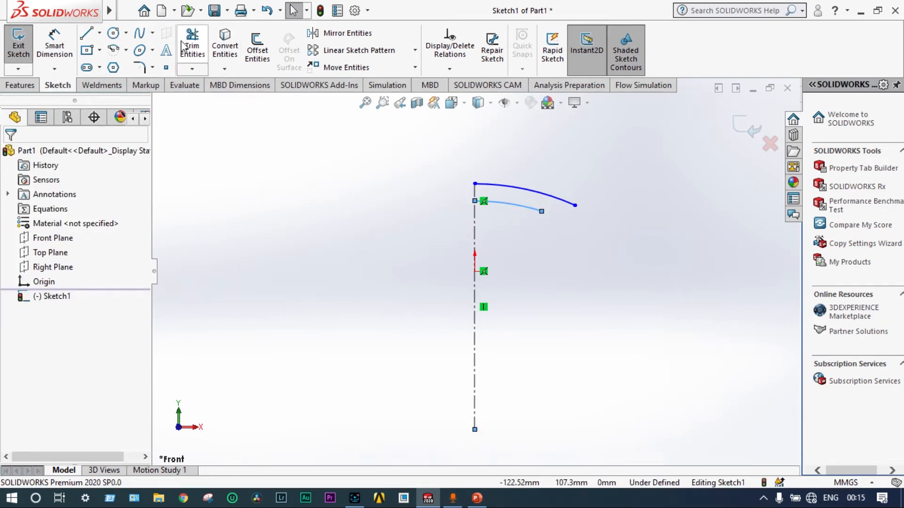
- Dimension the outer arc's radius as 170 mm
click(55, 43)
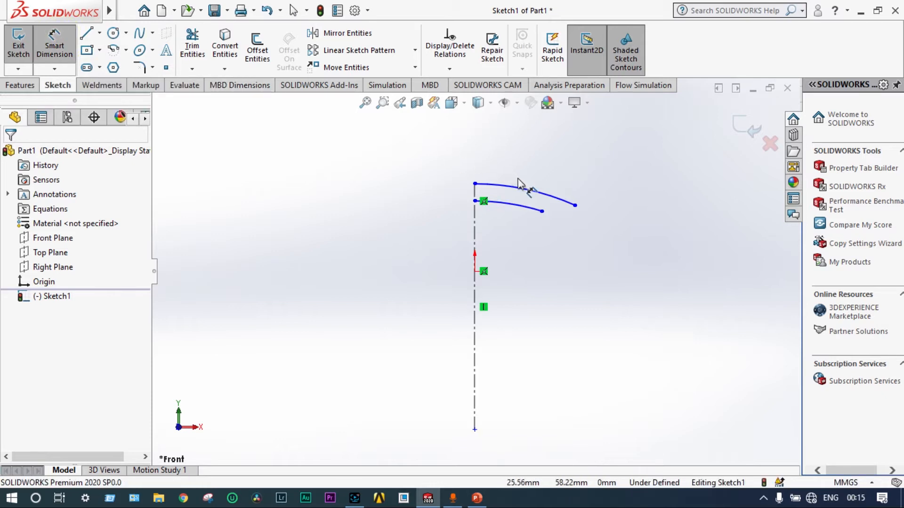
click(527, 188)
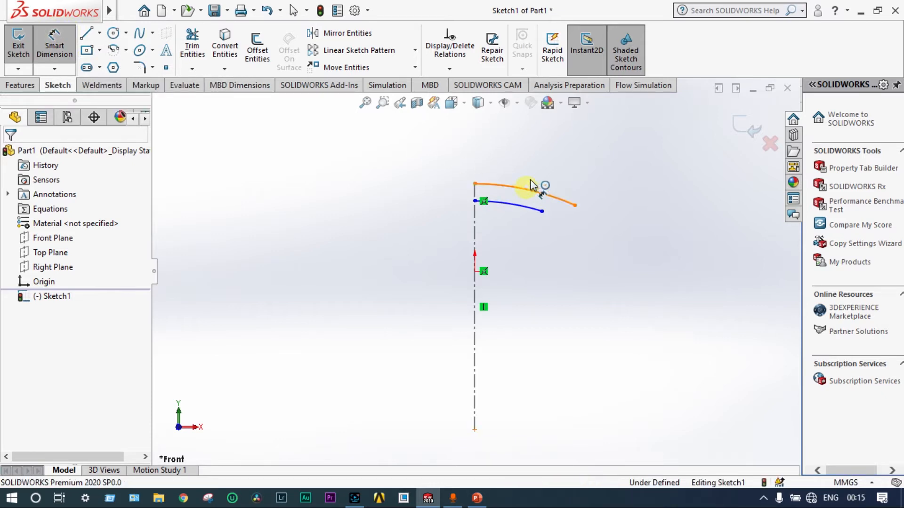
click(557, 169)
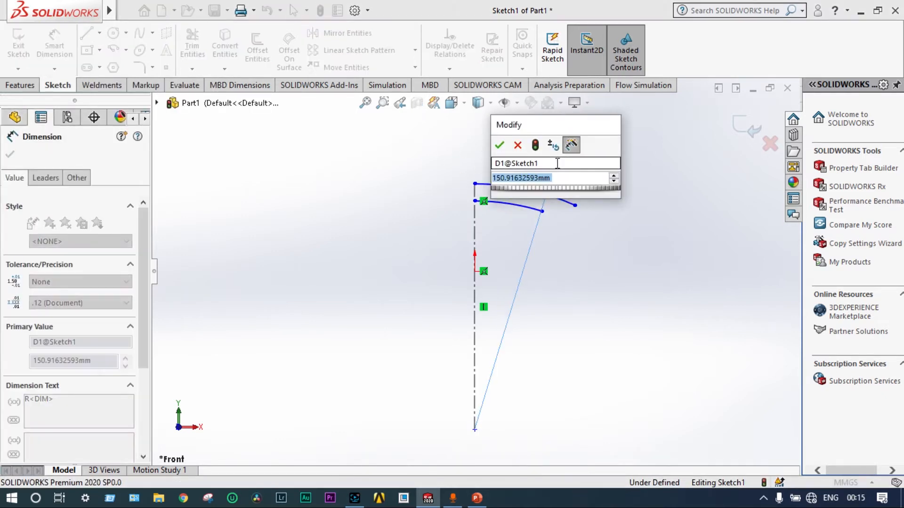
text(170)
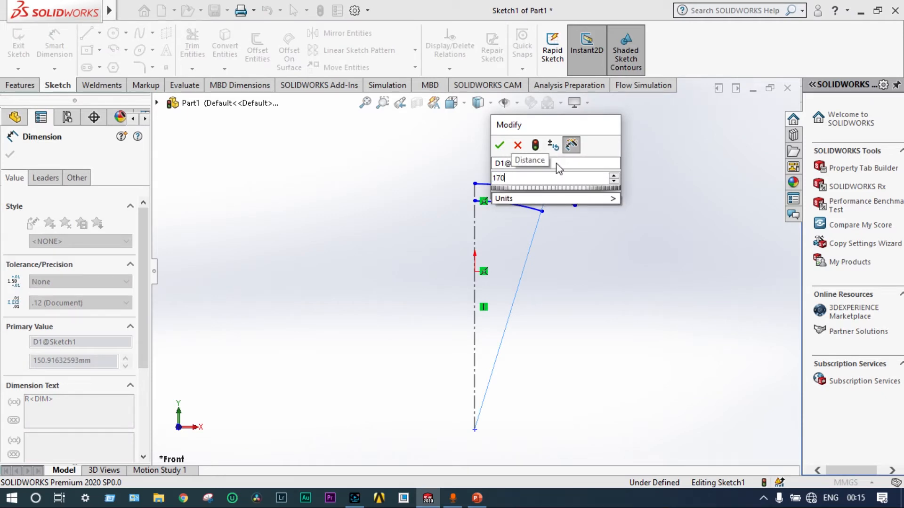
key(Return)
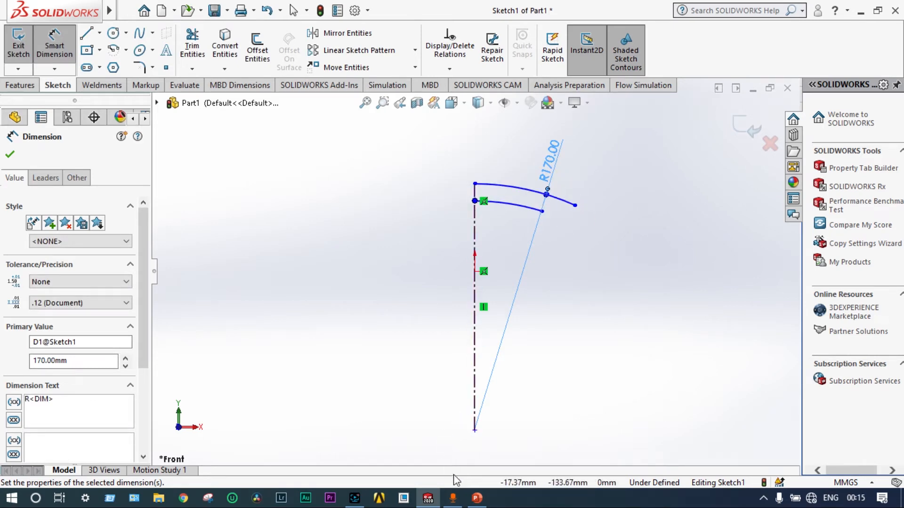
- Check the piston's sectional view in PowerPoint and dimension the outer arc's free end about the centerline as a 116 mm diameter
click(477, 499)
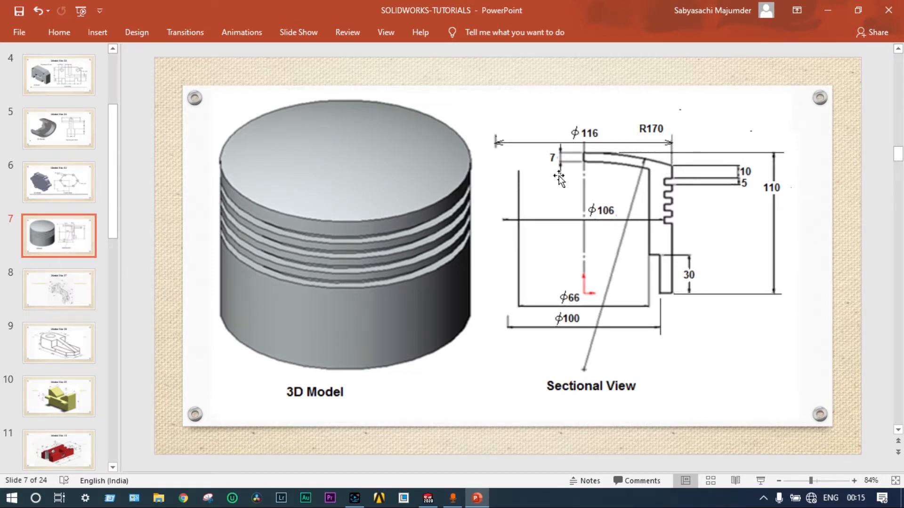
click(827, 11)
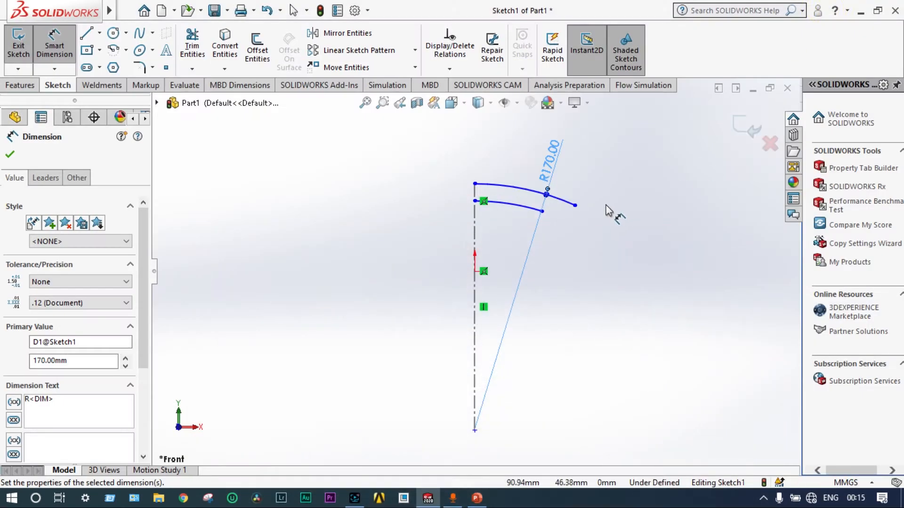
click(575, 206)
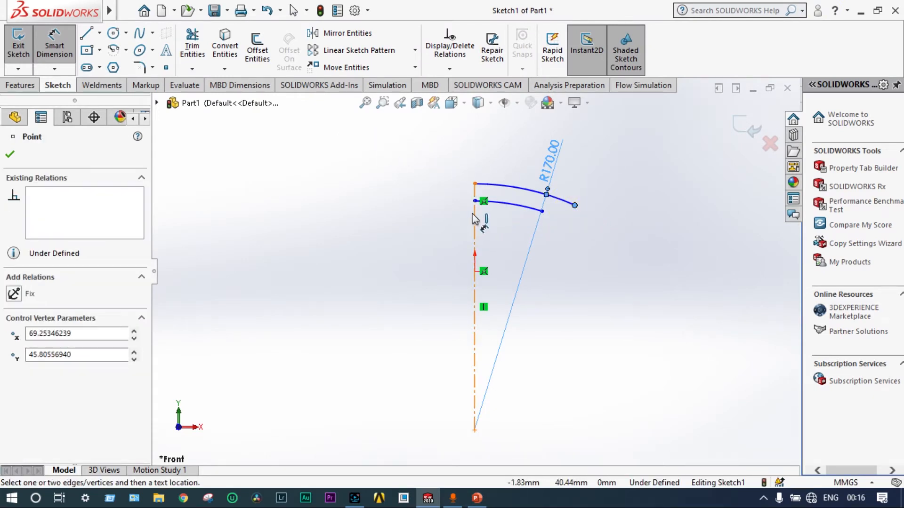
click(474, 209)
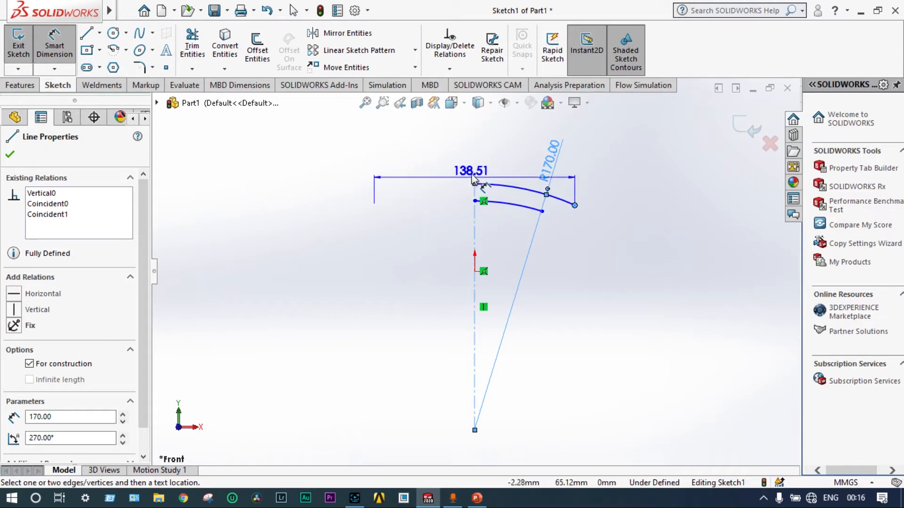
click(473, 143)
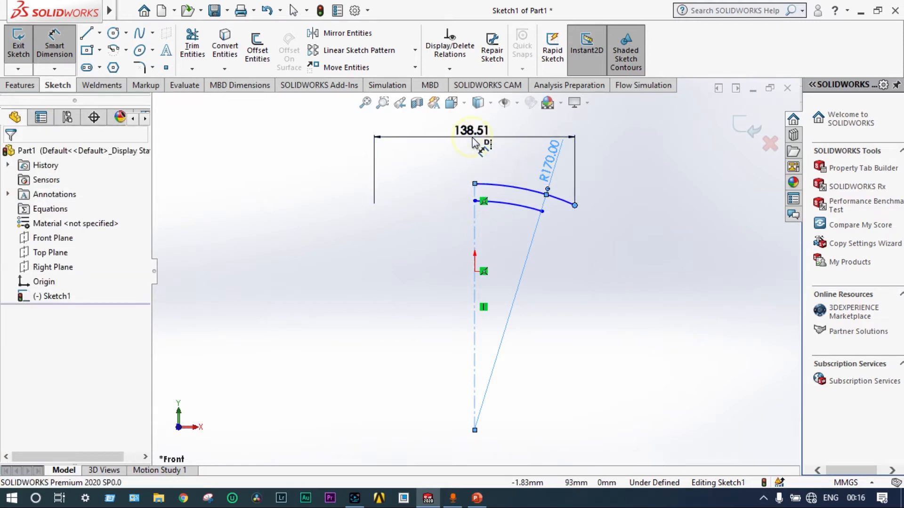
text(116)
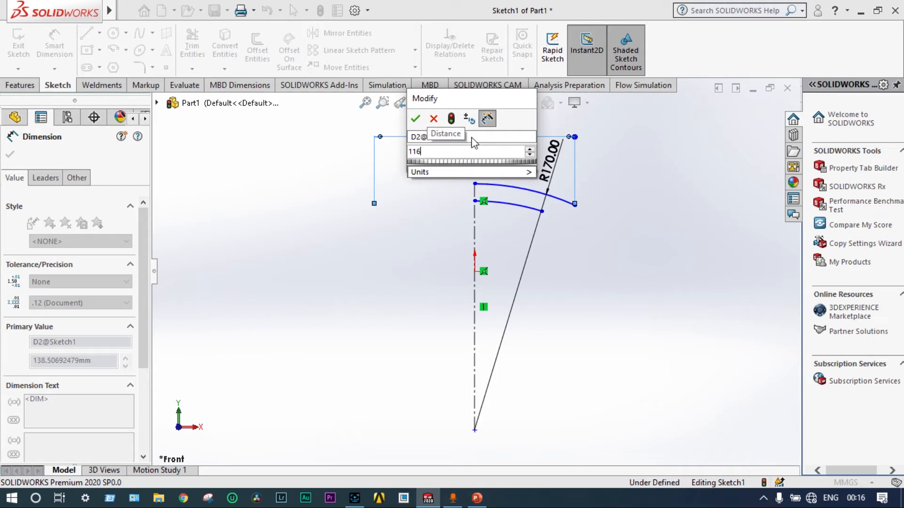
key(Return)
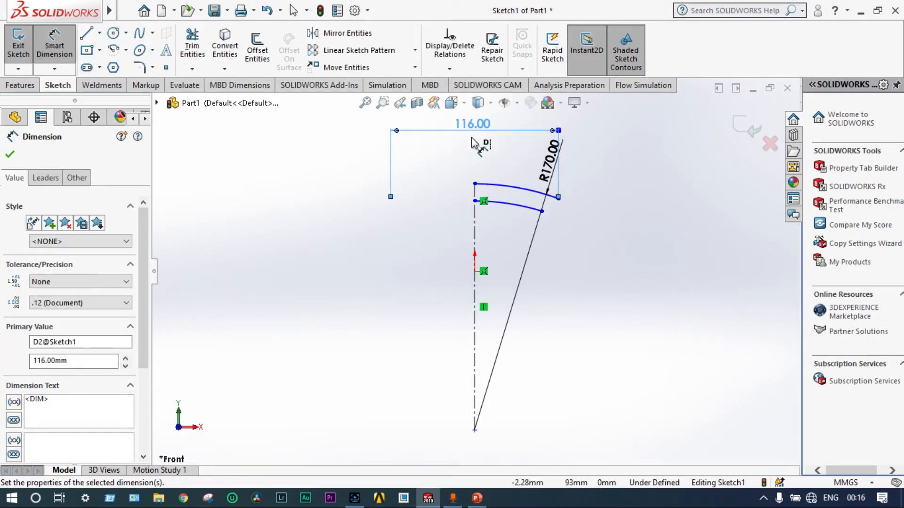
- Set the vertical distance between the two arcs' start points on the centerline to 7 mm
scroll(481, 234, down, 2)
scroll(488, 221, down, 2)
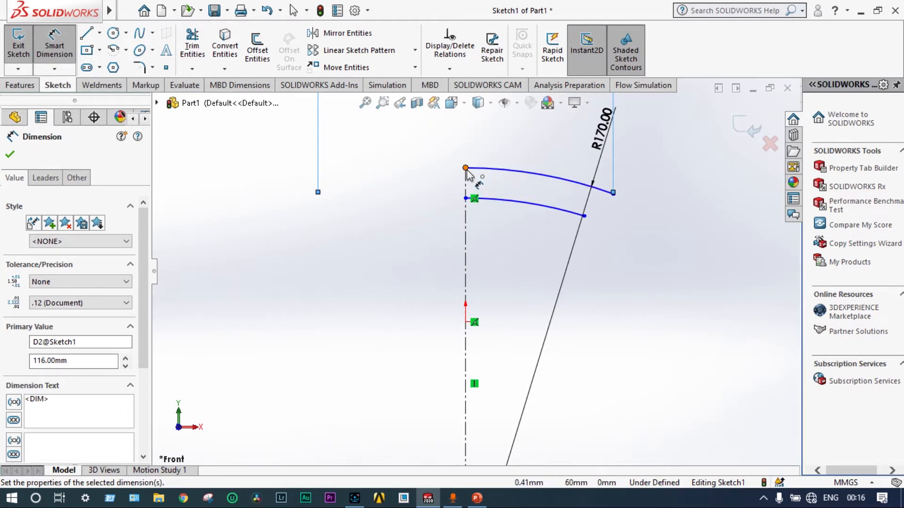
click(466, 168)
click(466, 198)
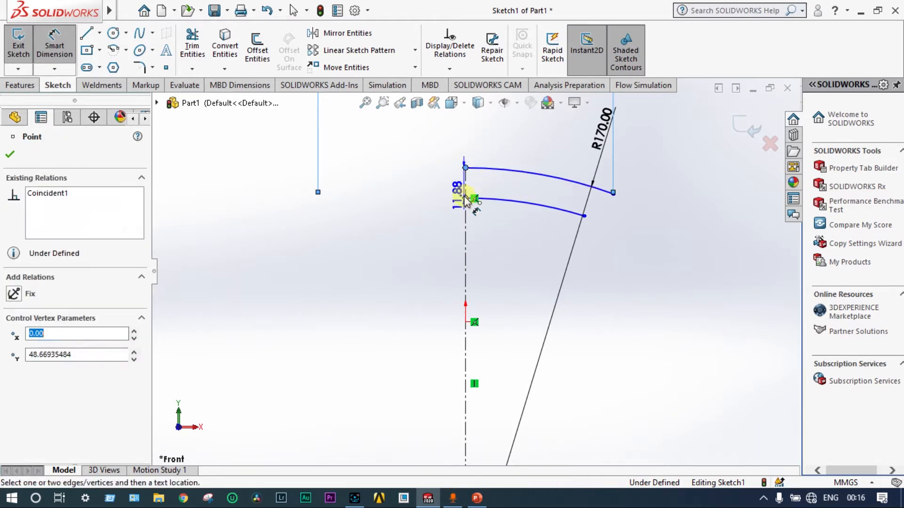
click(434, 186)
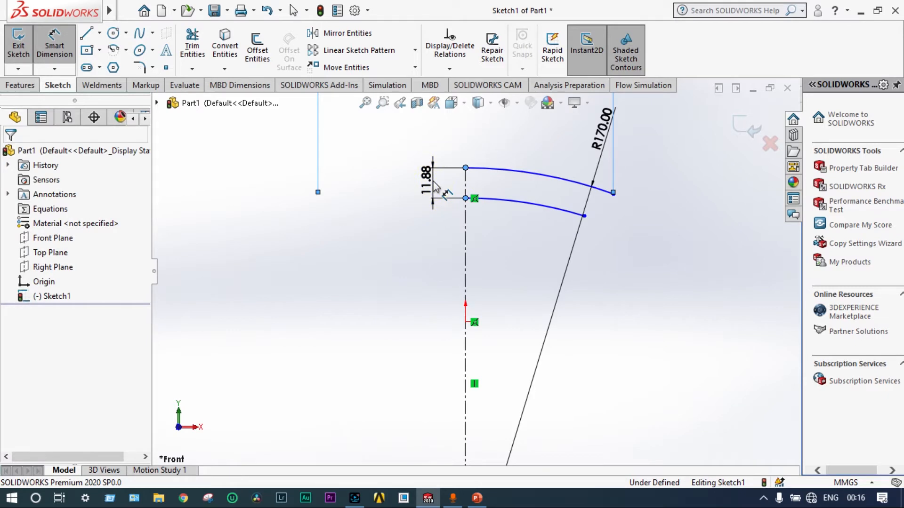
text(8)
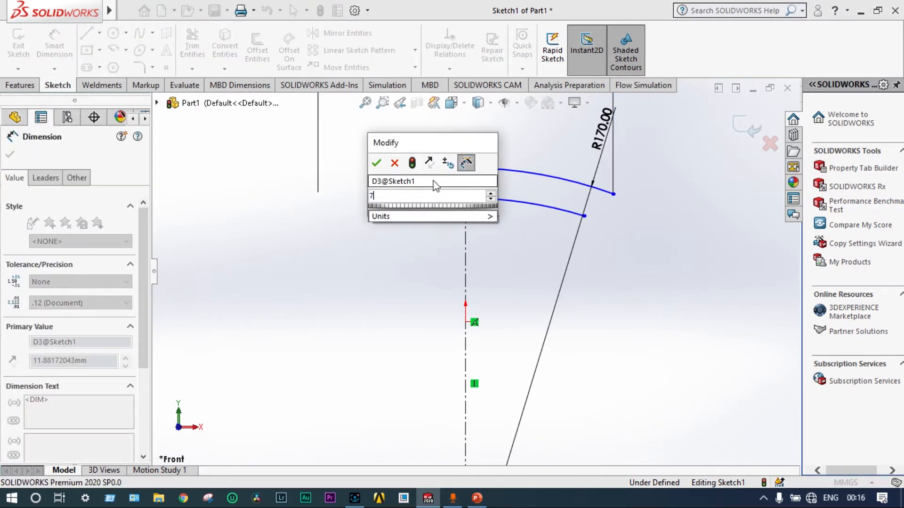
key(Return)
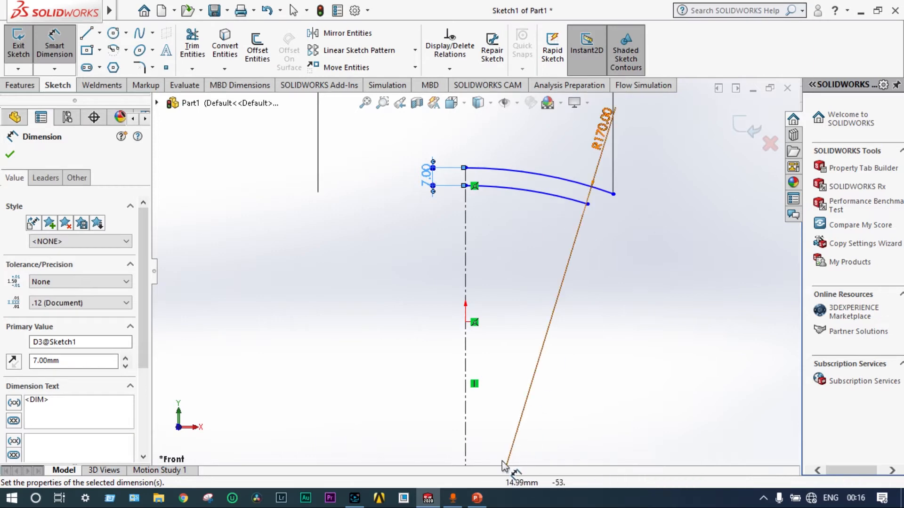
- Consult the reference drawing and dimension the inner arc's free end about the centerline as a 66 mm diameter
click(477, 498)
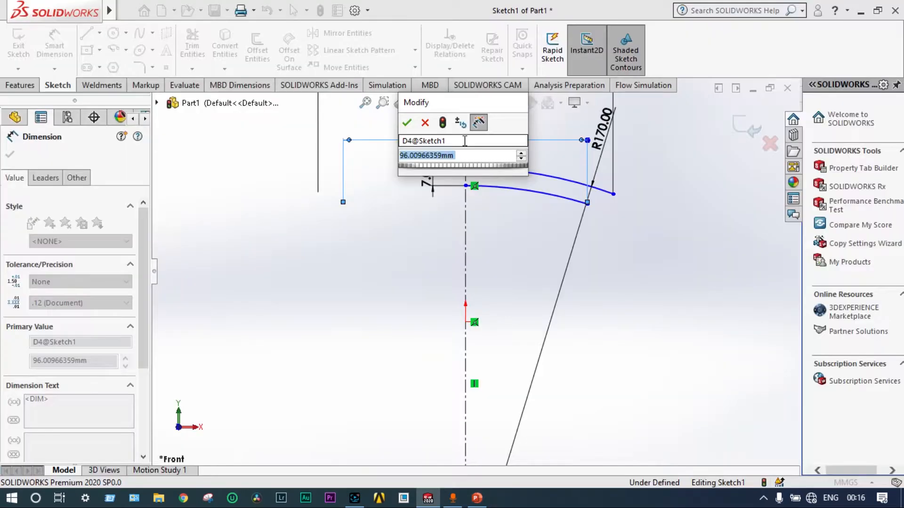
text(66)
key(Return)
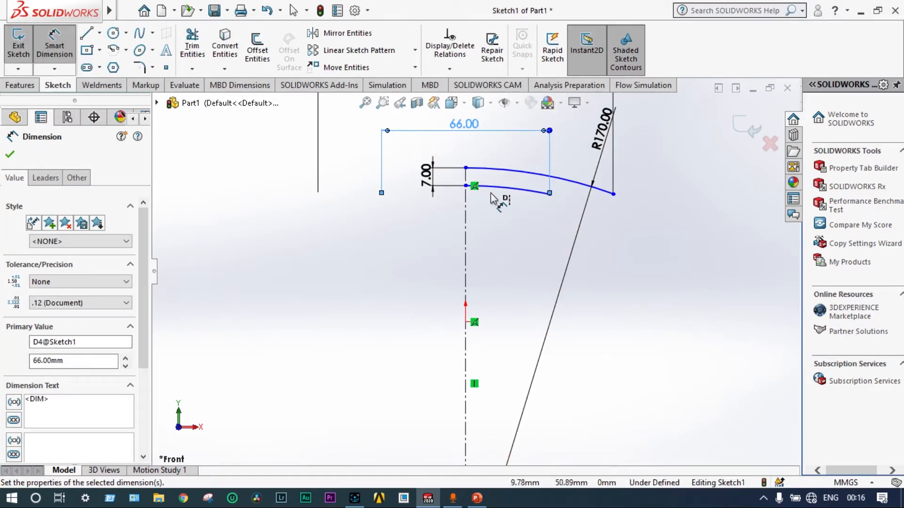
- Sketch a vertical edge about 11.7 mm long down from the outer arc's end, followed by two rectangular ring grooves about 7.9 mm deep
click(86, 40)
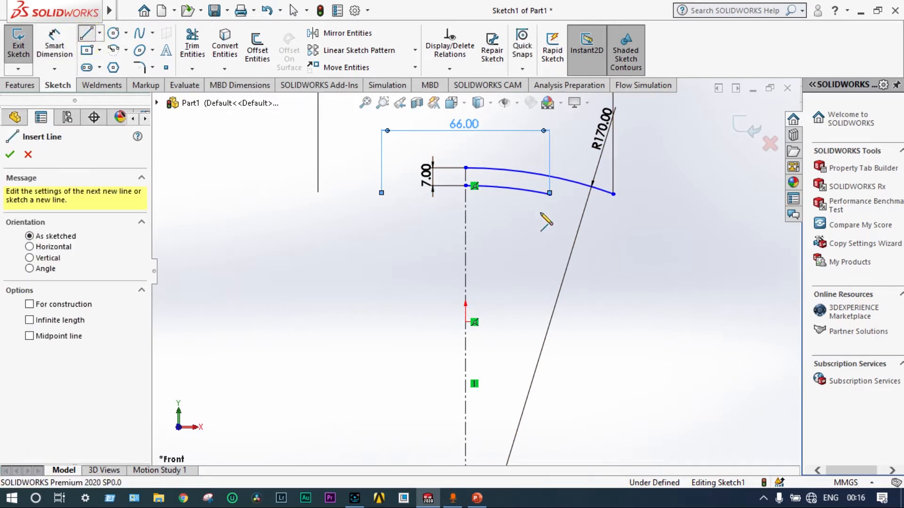
click(613, 194)
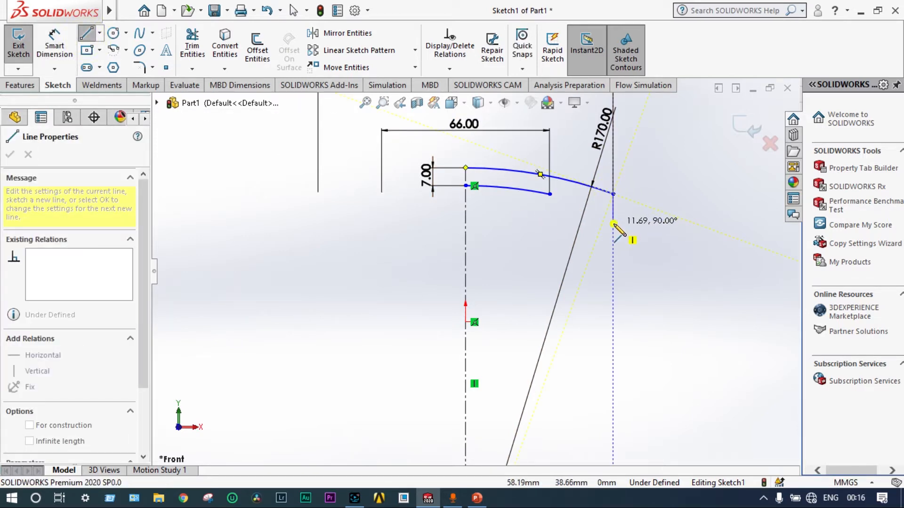
click(613, 223)
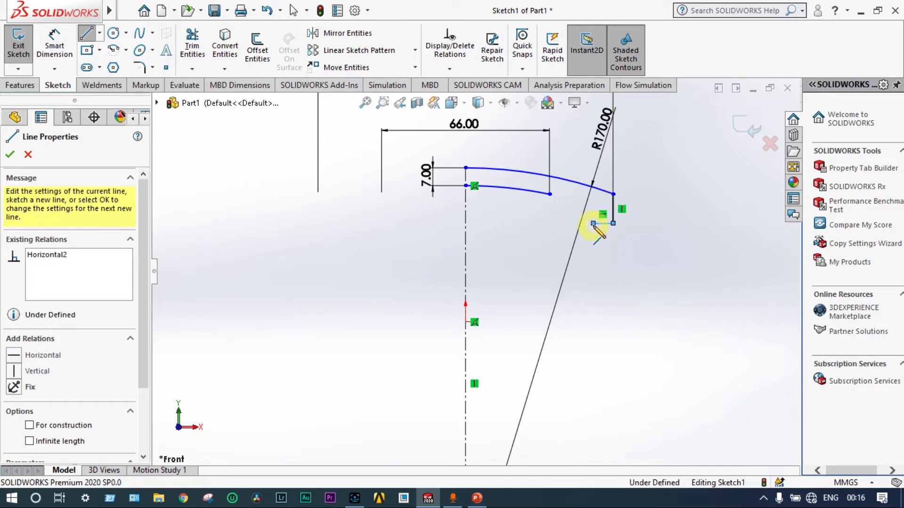
click(593, 223)
click(593, 242)
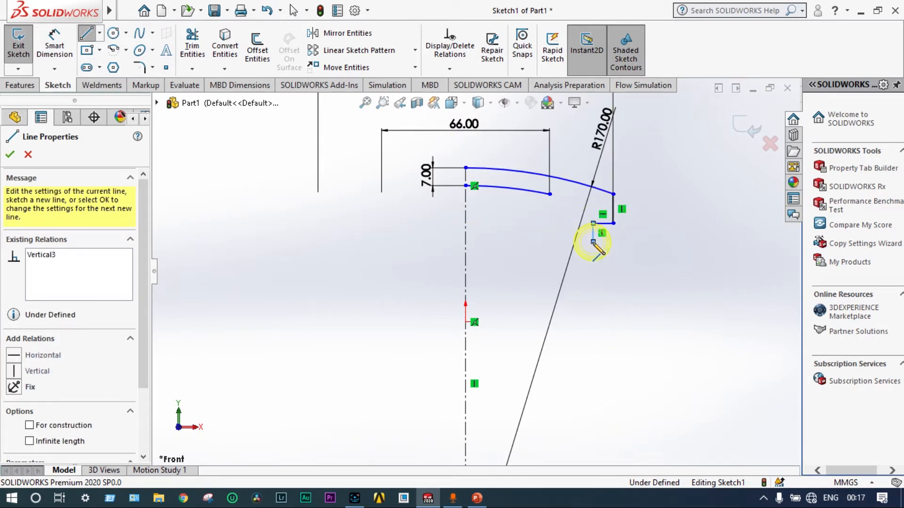
click(613, 242)
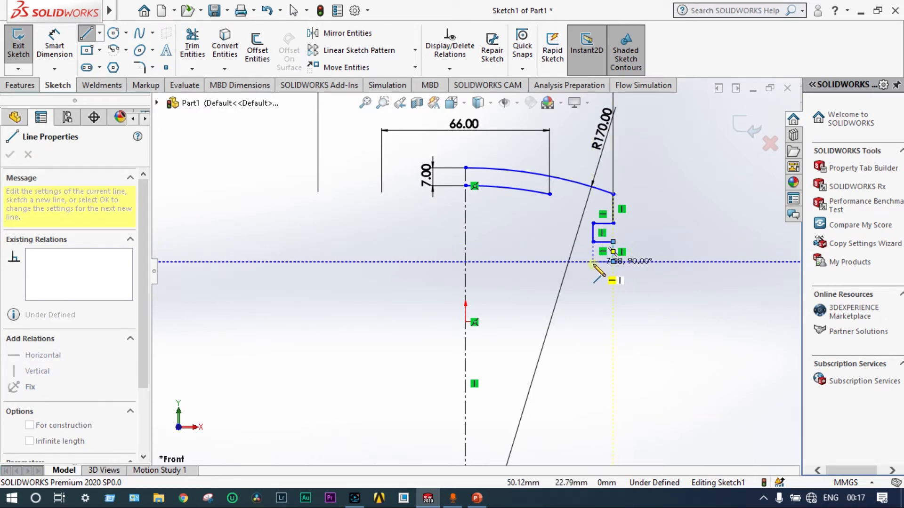
click(593, 263)
click(593, 262)
click(594, 282)
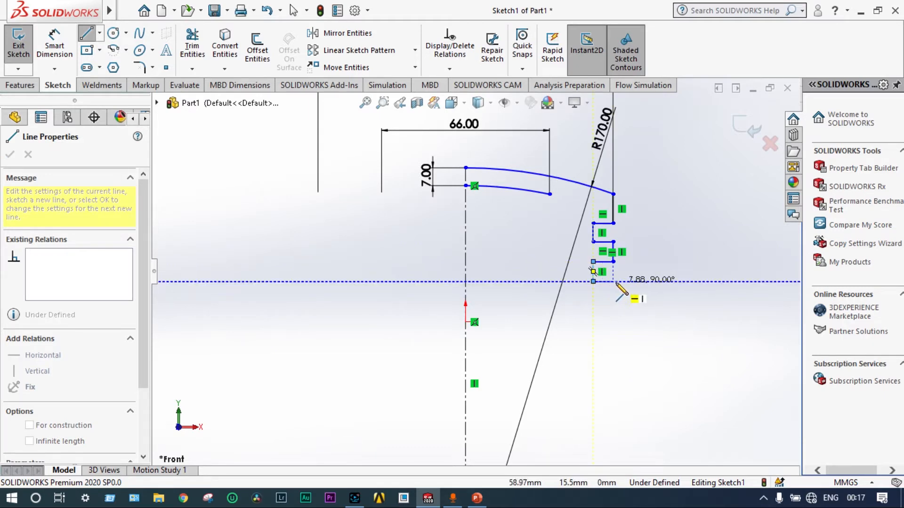
click(613, 281)
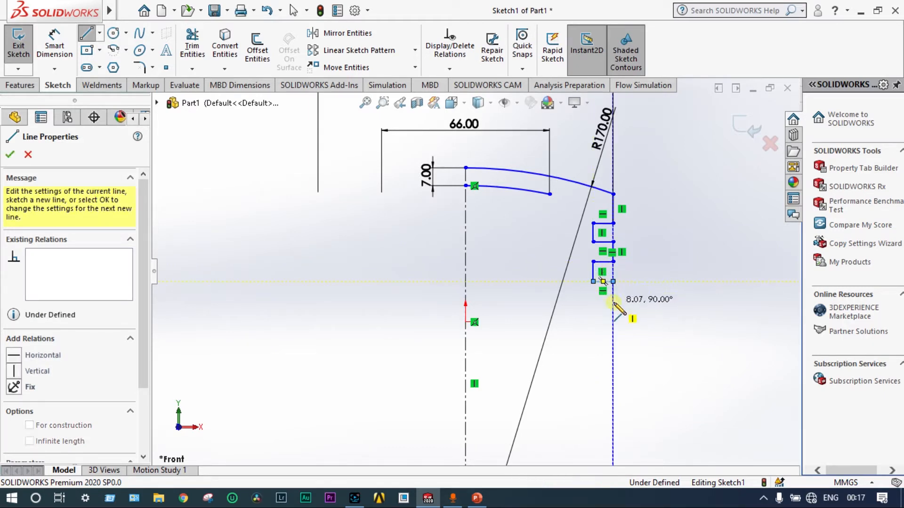
- Continue the stepped outline down the outer wall with two more ring grooves about 7.9 mm deep, separated by vertical lands
click(613, 302)
click(593, 302)
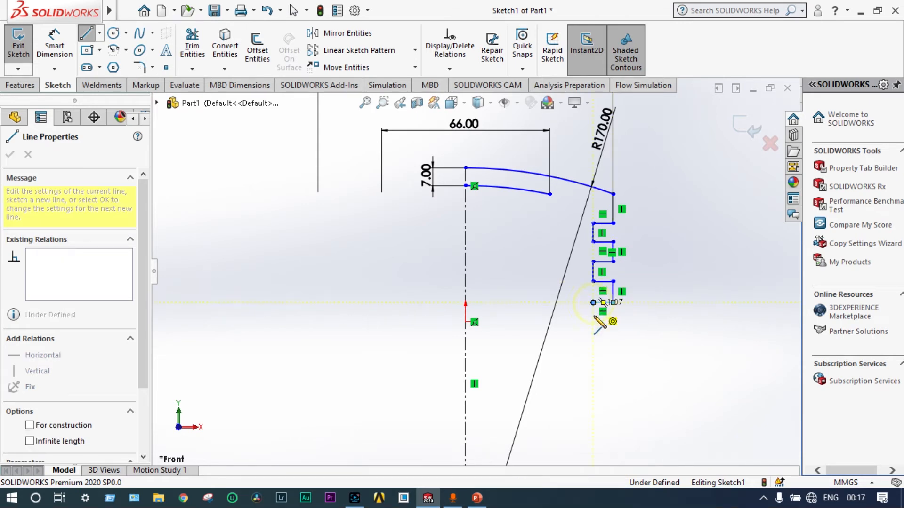
click(593, 322)
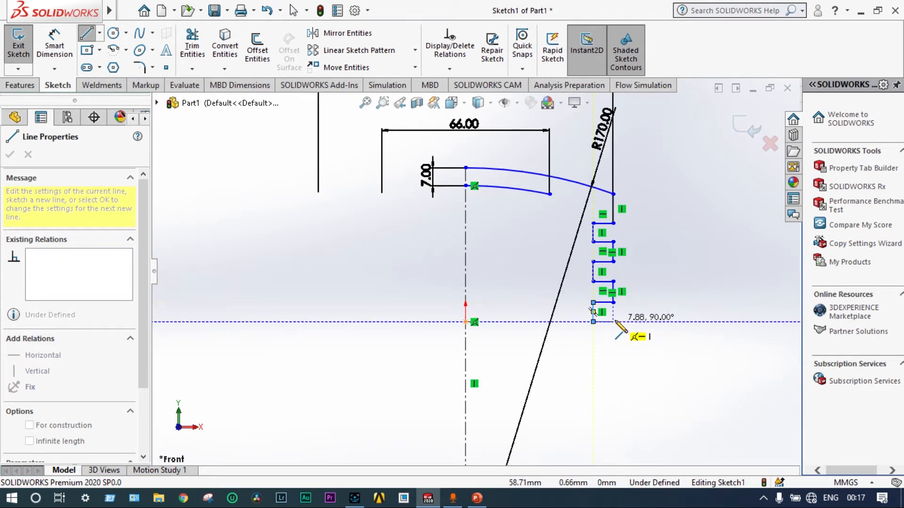
click(613, 322)
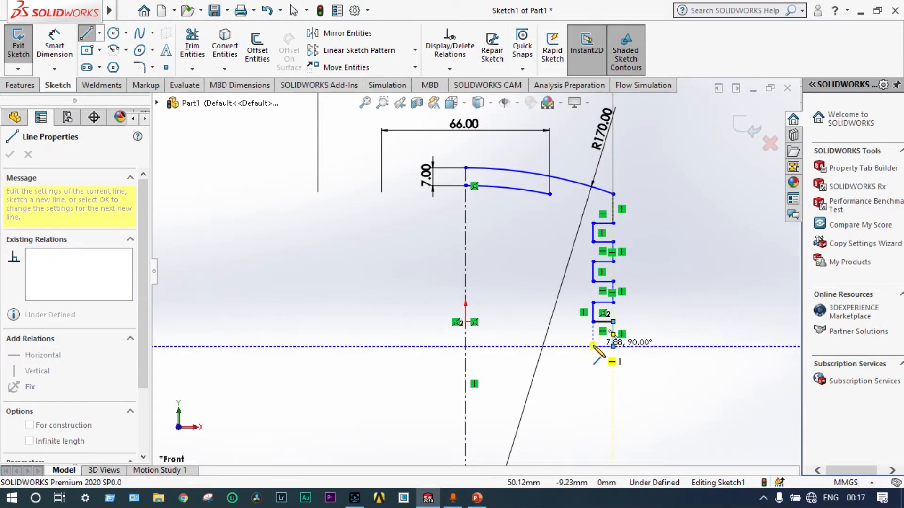
click(613, 347)
click(594, 346)
click(593, 364)
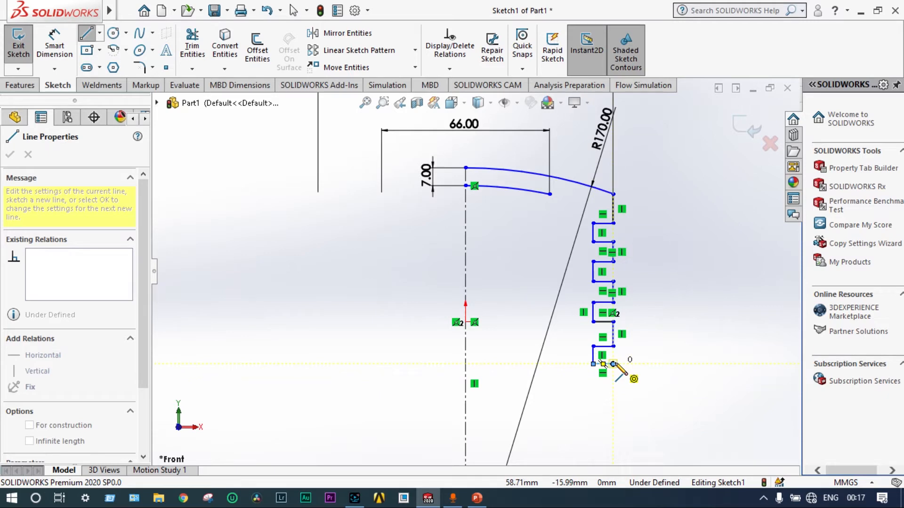
click(618, 363)
key(Escape)
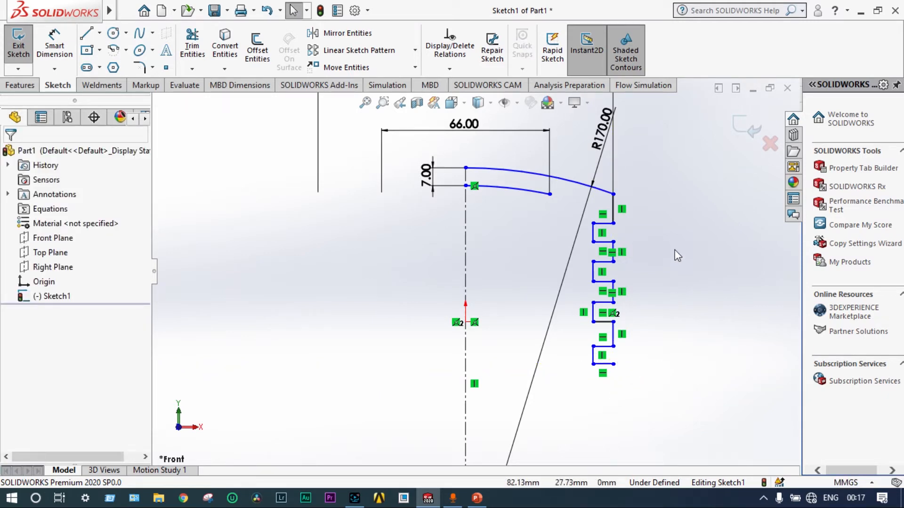
- Dimension the vertical edge between the outer arc's end and the first ring groove at 10 mm
click(54, 47)
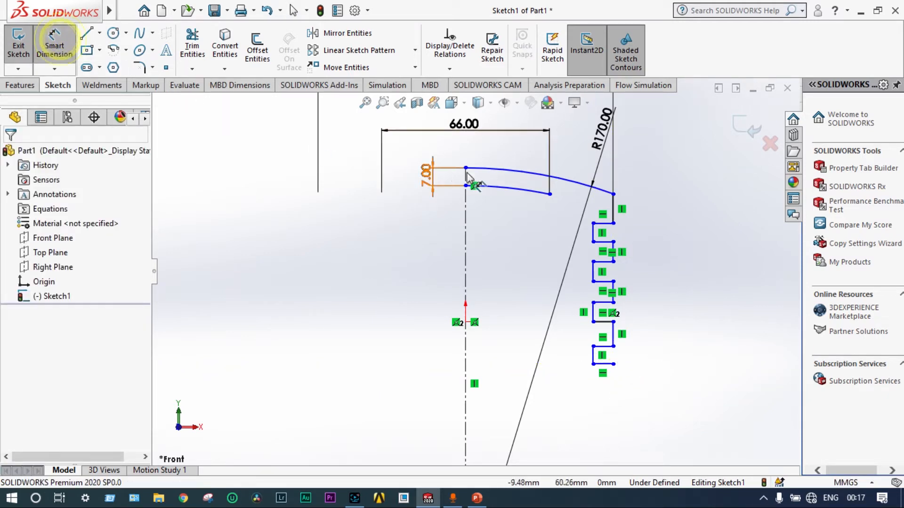
scroll(610, 209, down, 3)
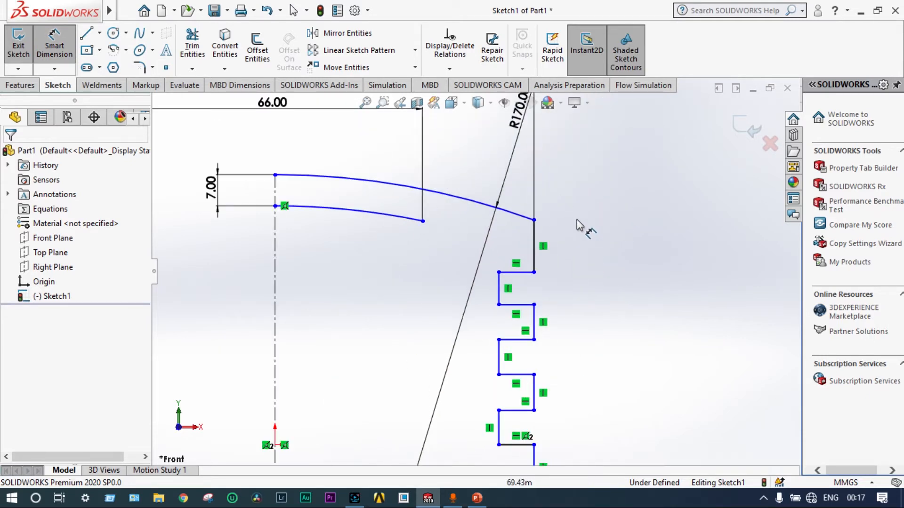
click(535, 240)
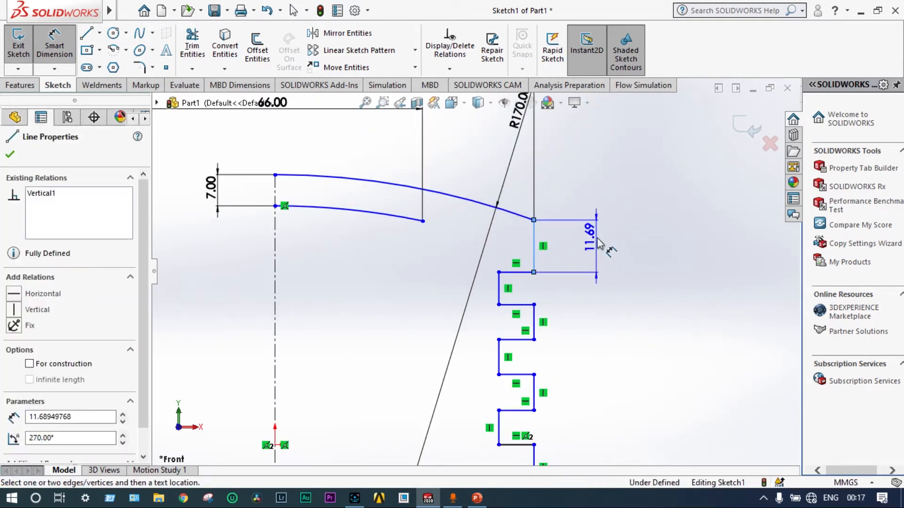
click(627, 258)
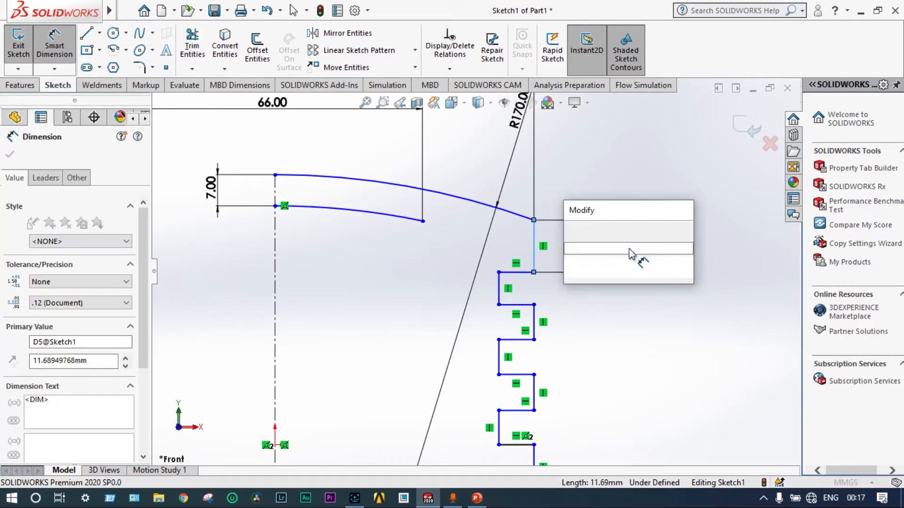
text(10)
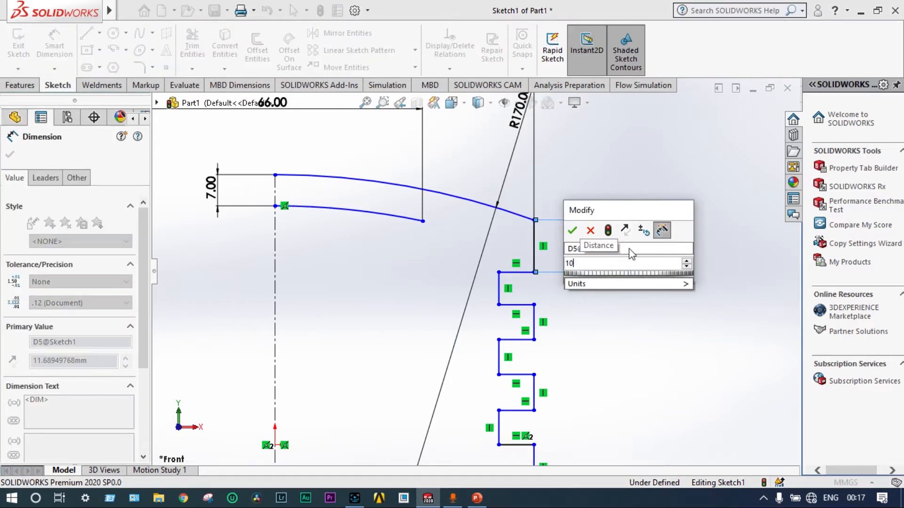
key(Return)
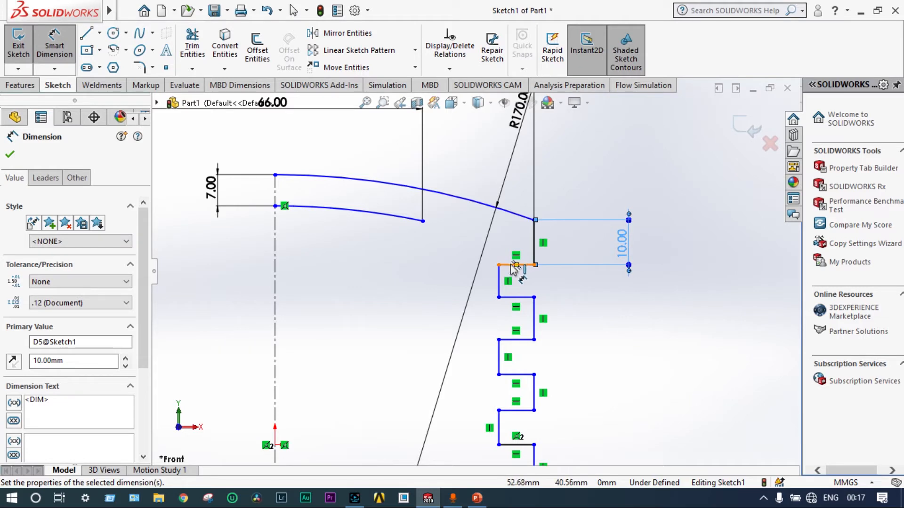
- Dimension the first ring groove with a depth of 5 mm and a height of 5 mm
click(515, 266)
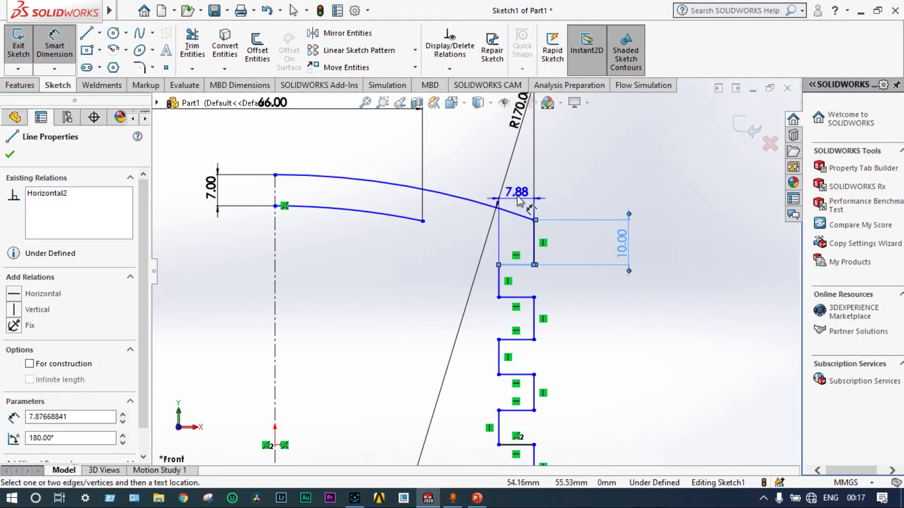
click(515, 188)
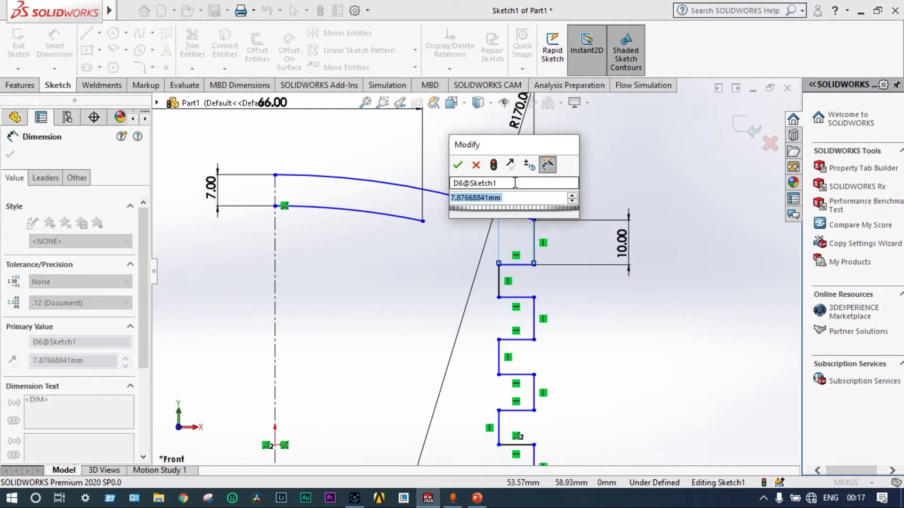
text(5)
key(Return)
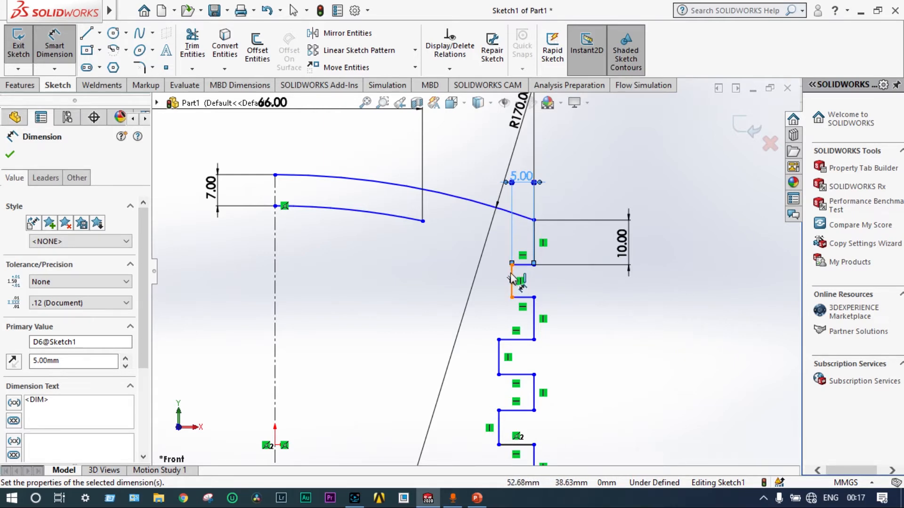
click(512, 277)
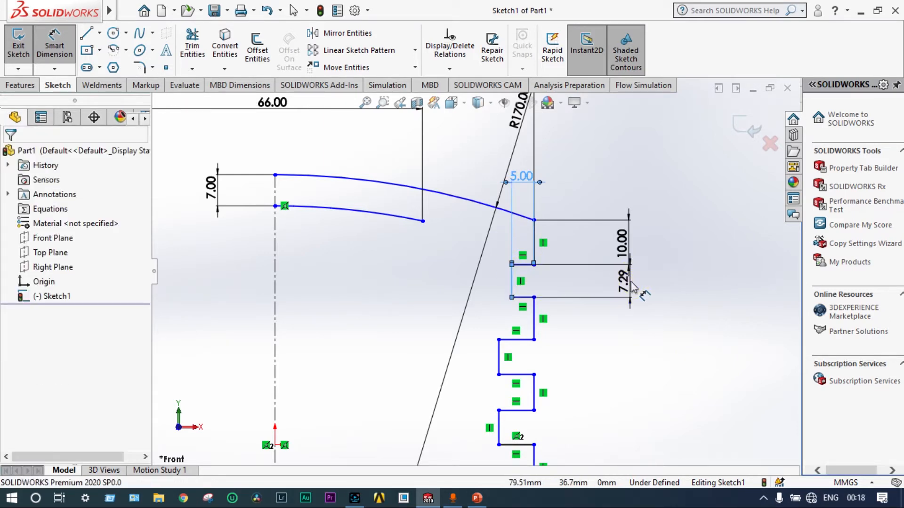
click(633, 287)
text(5)
key(Return)
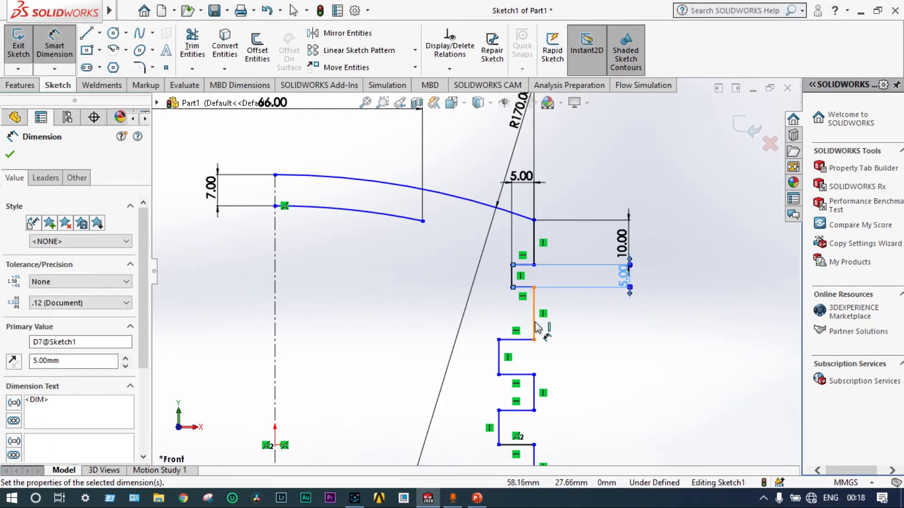
- Apply an Equal relation to all eight horizontal edges of the four ring grooves
click(475, 213)
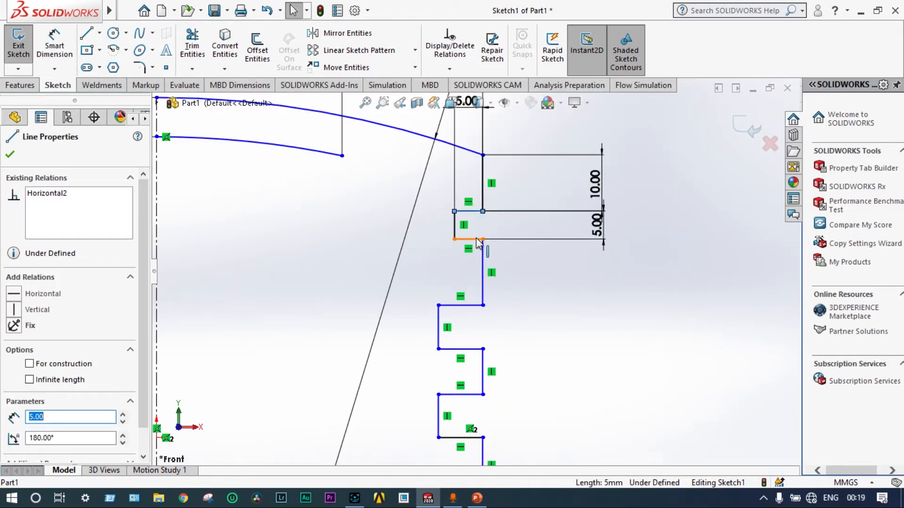
ctrl+click(470, 239)
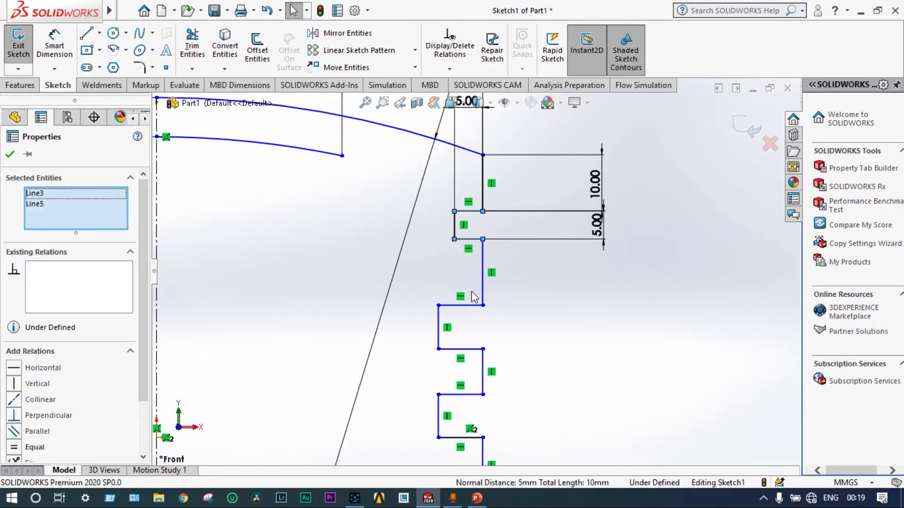
ctrl+click(471, 305)
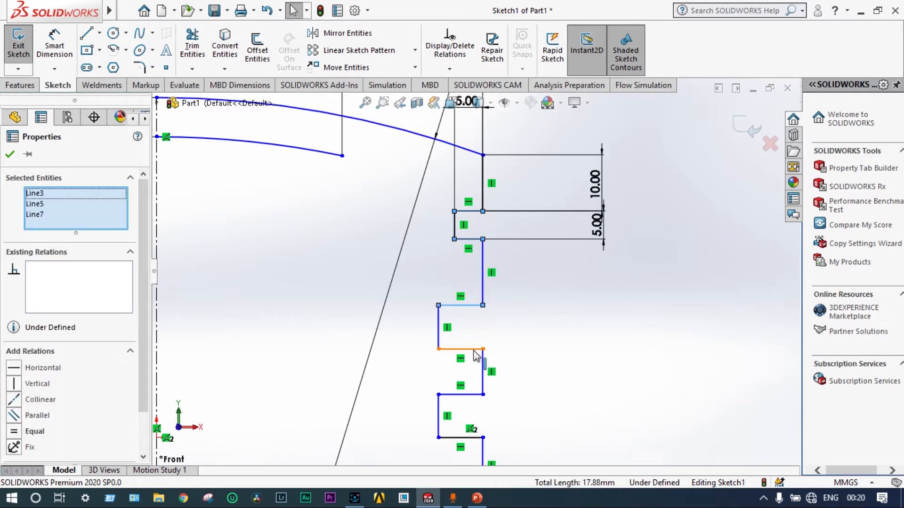
ctrl+click(473, 350)
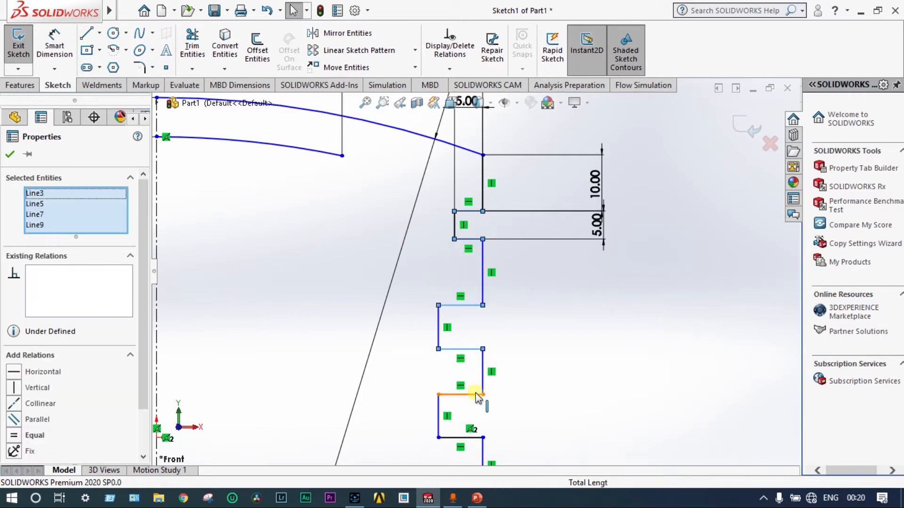
ctrl+click(473, 438)
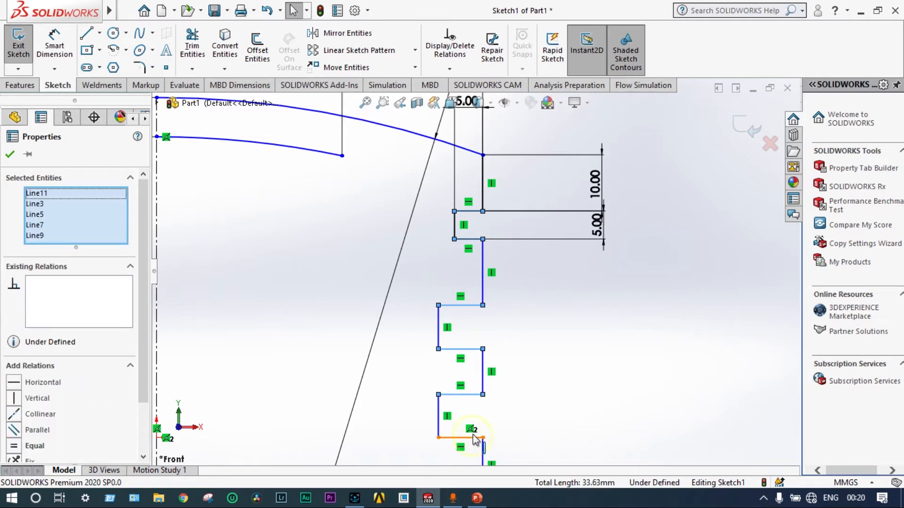
ctrl+click(473, 437)
scroll(503, 409, up, 2)
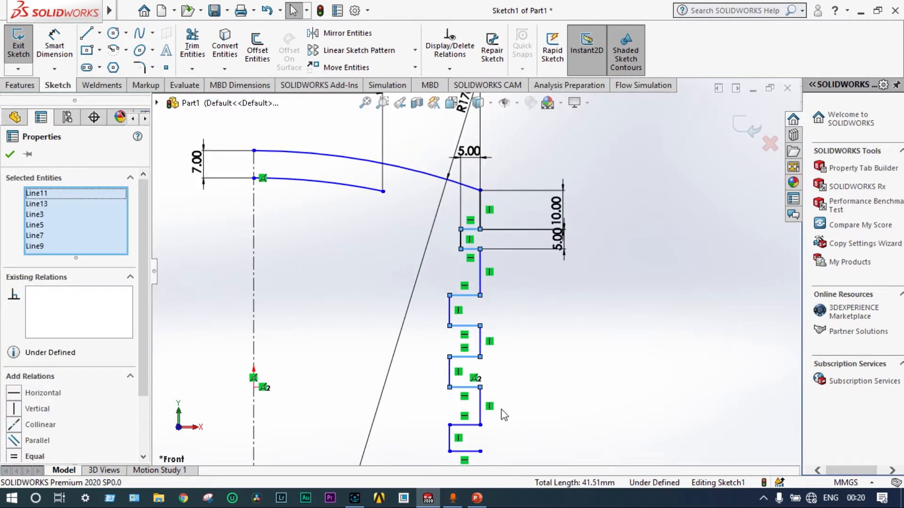
click(467, 425)
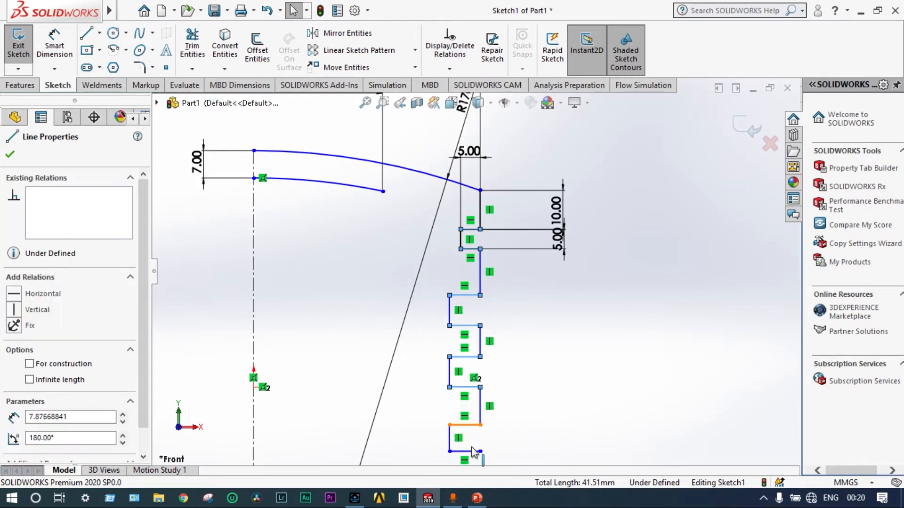
ctrl+click(473, 451)
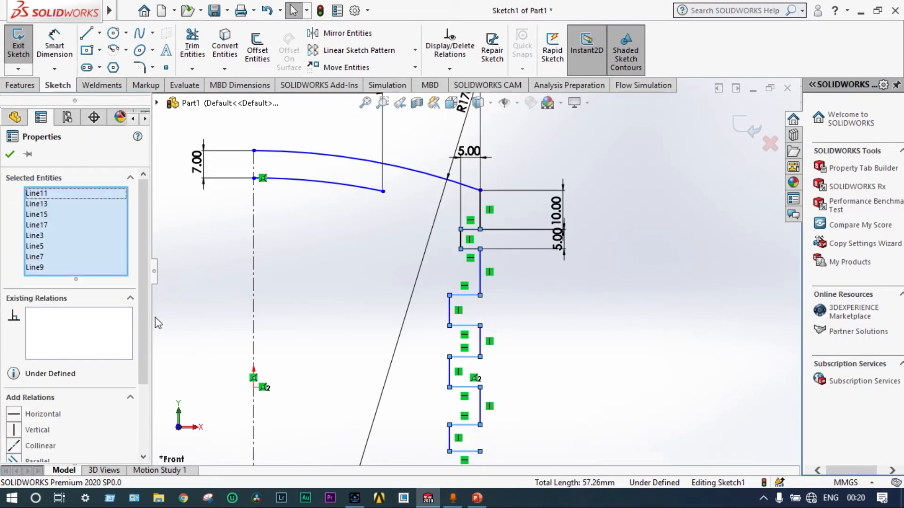
scroll(140, 367, down, 1)
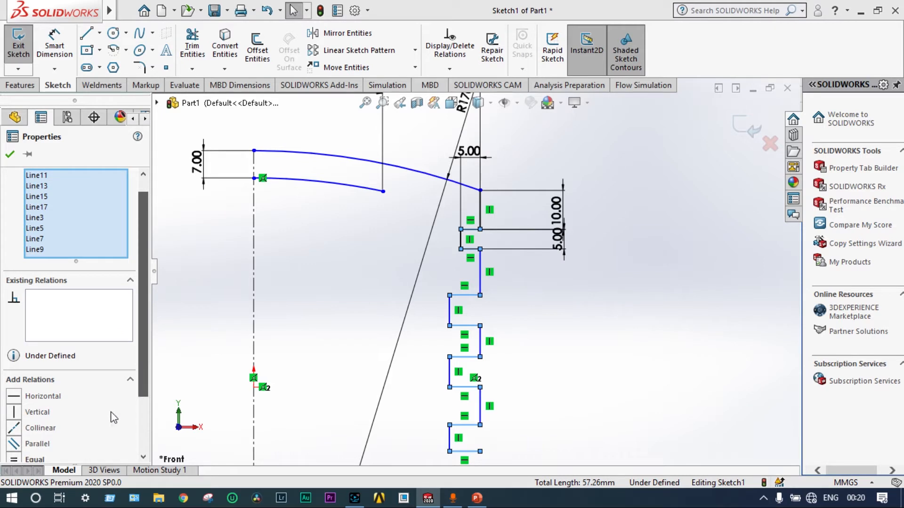
click(19, 460)
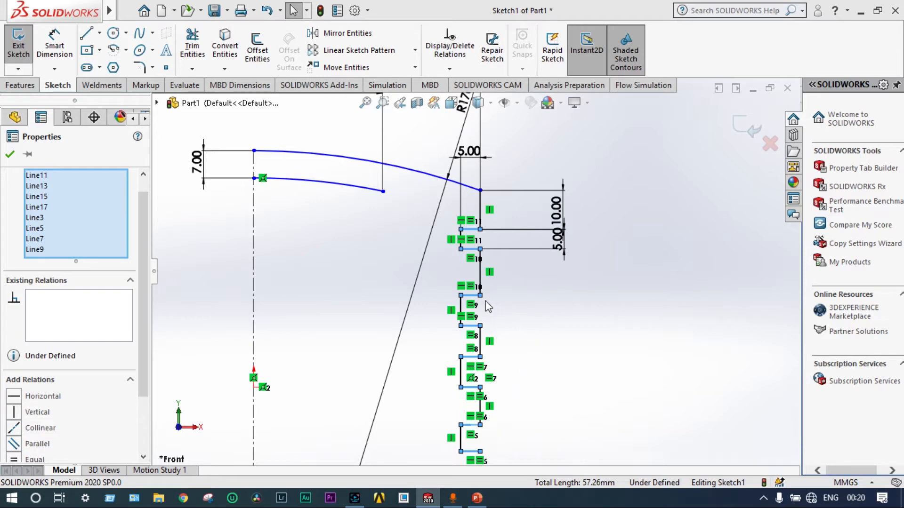
scroll(439, 281, down, 3)
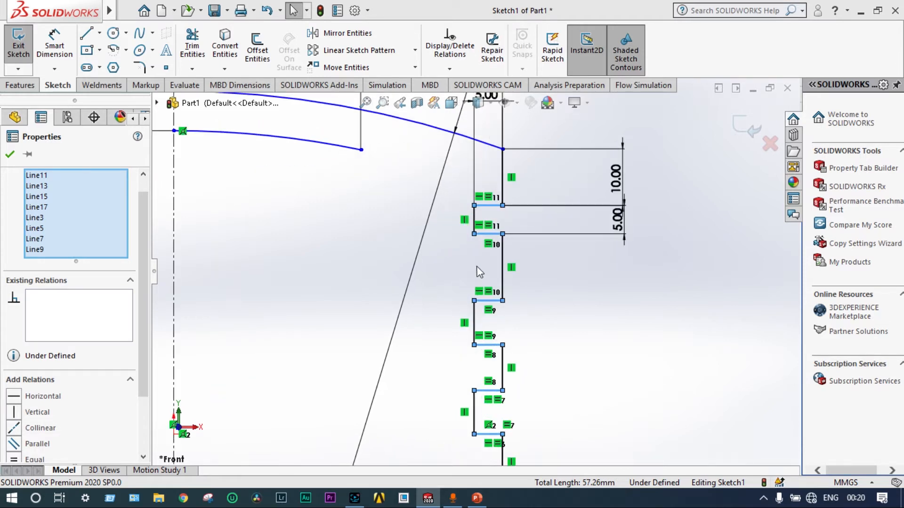
click(567, 269)
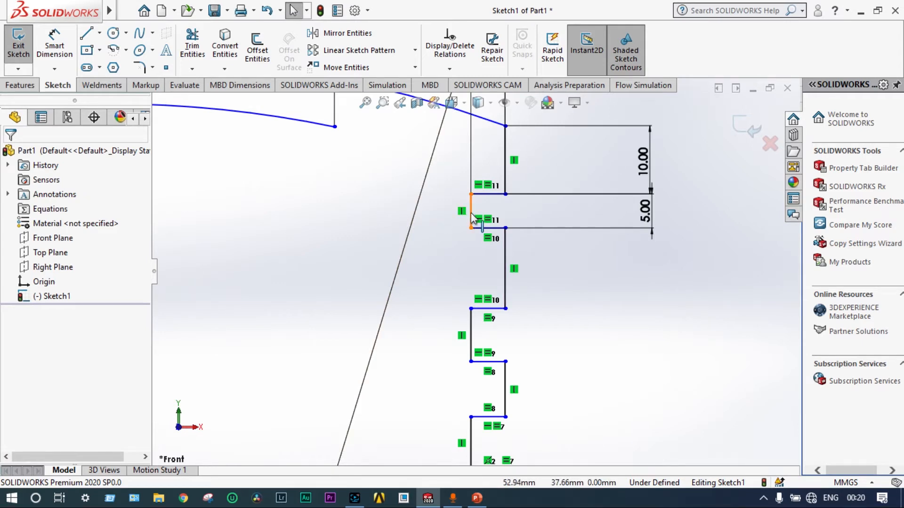
- Apply an Equal relation to the inner vertical edges of all four ring grooves
scroll(546, 329, up, 5)
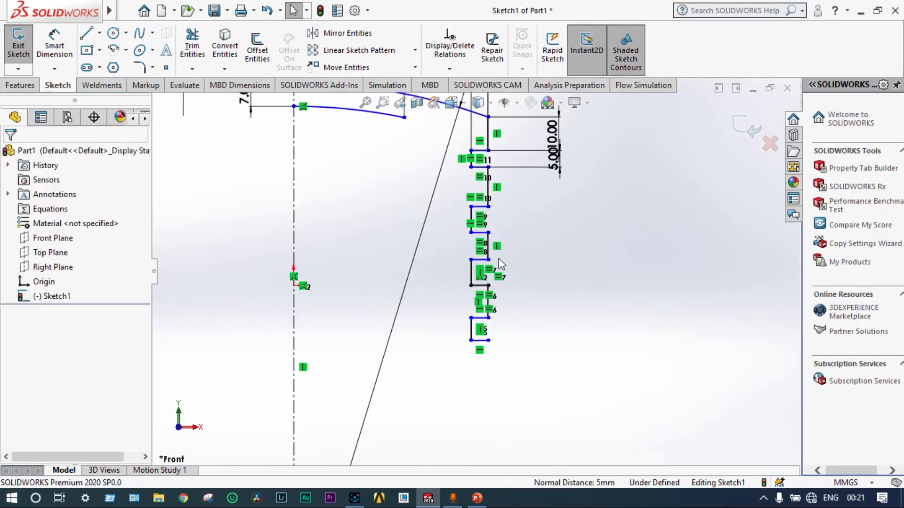
scroll(499, 259, down, 2)
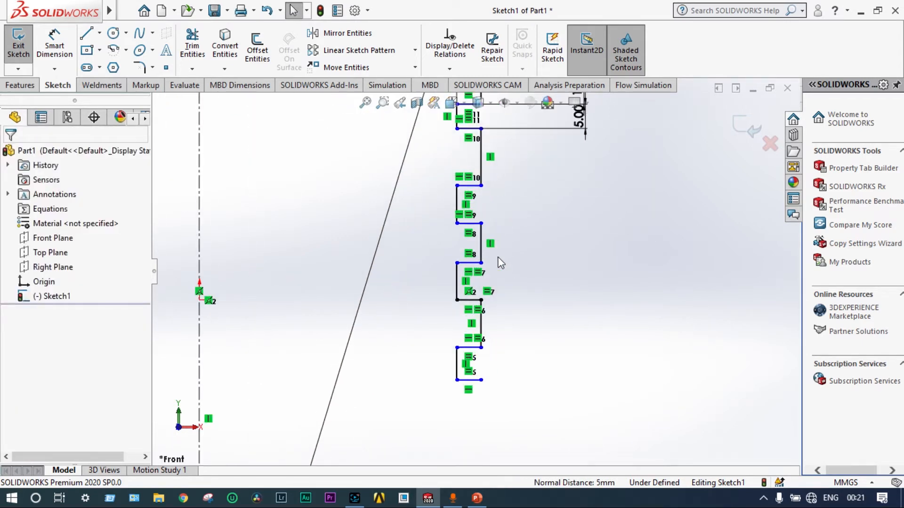
click(458, 361)
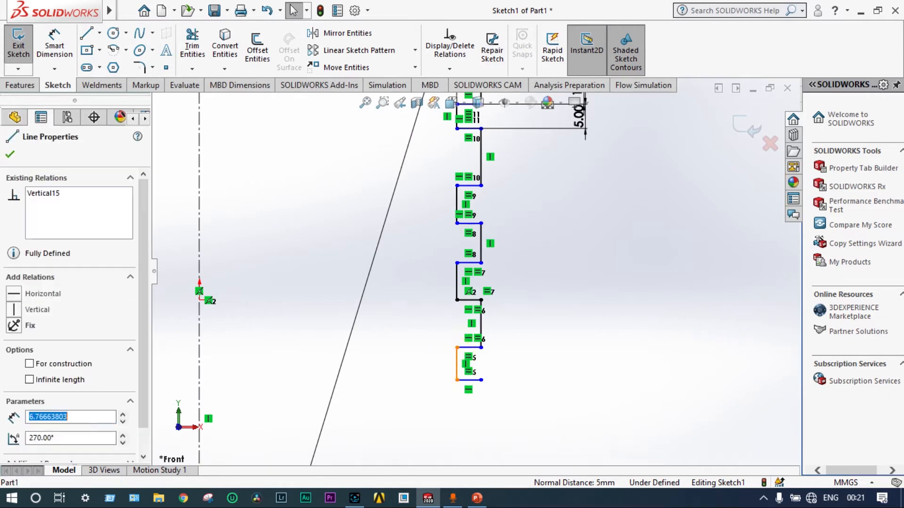
ctrl+click(456, 279)
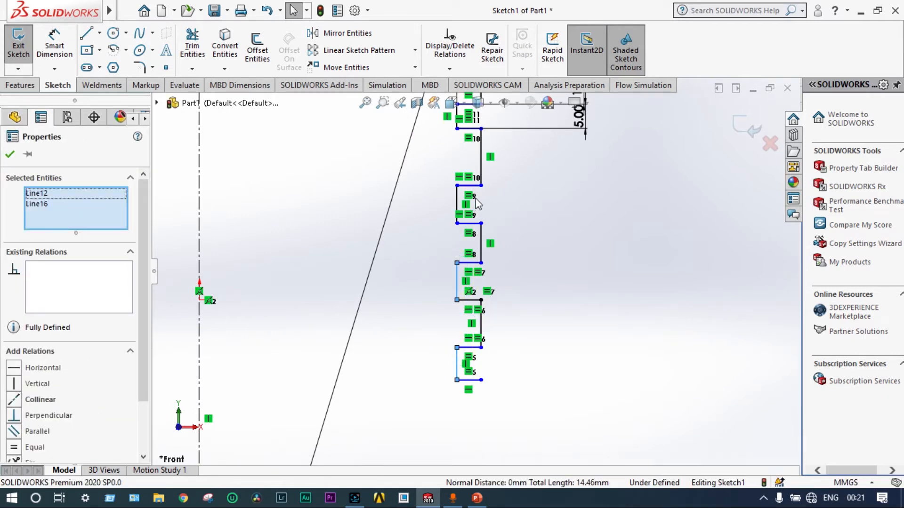
ctrl+click(457, 203)
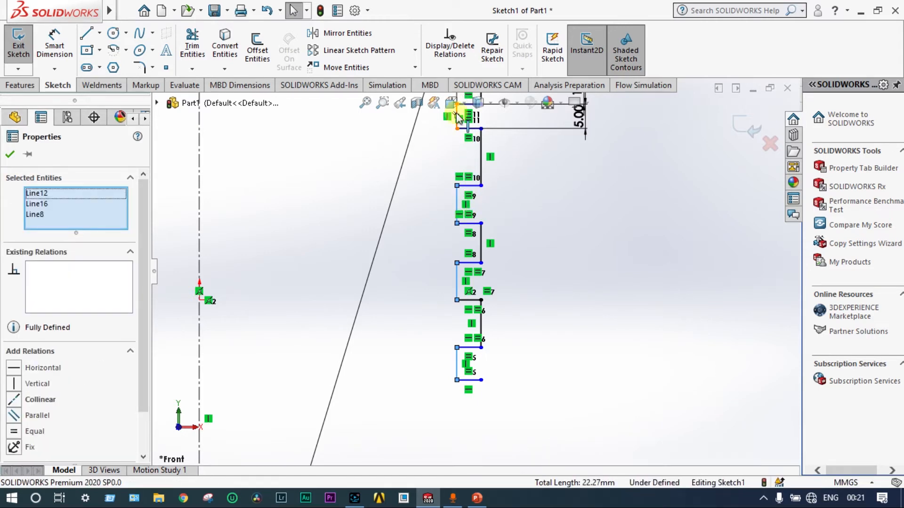
ctrl+click(458, 117)
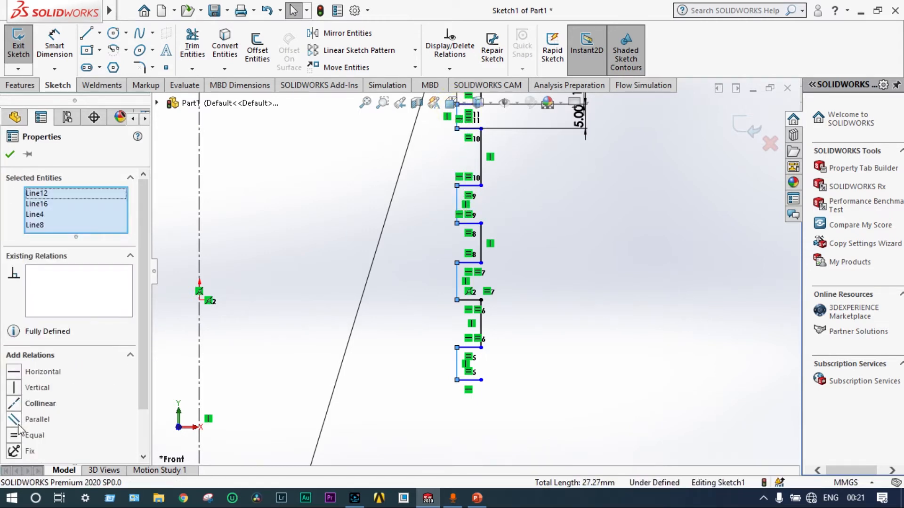
click(14, 437)
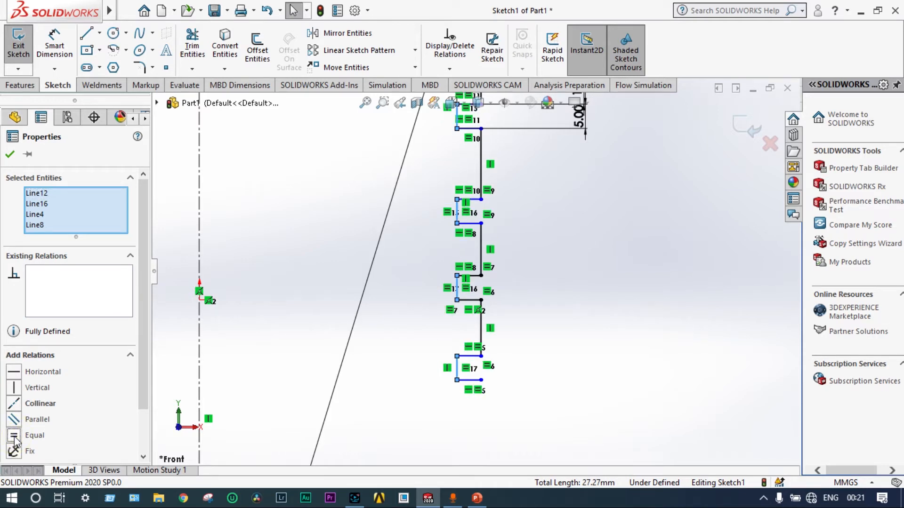
- Apply an Equal relation to the three vertical edges between the ring grooves together with the inner vertical edges of the four grooves
scroll(510, 274, up, 2)
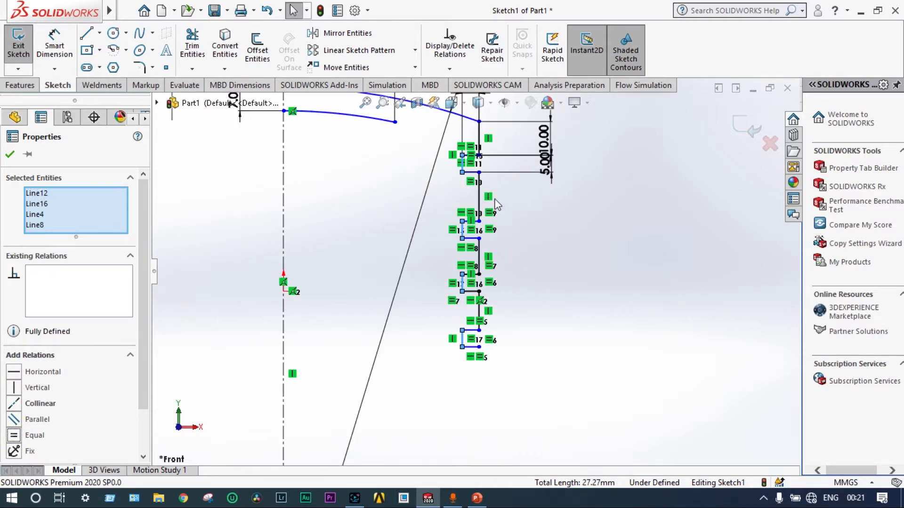
scroll(489, 203, down, 2)
scroll(490, 203, up, 1)
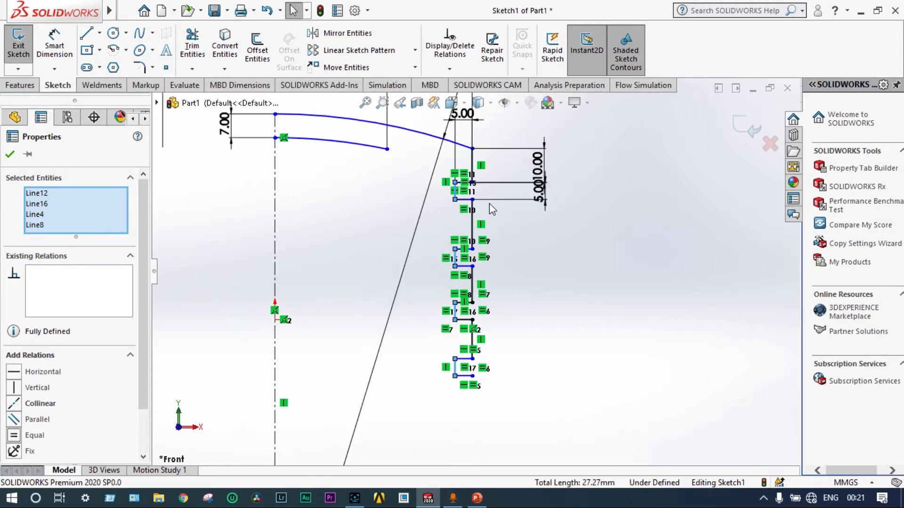
scroll(489, 203, up, 2)
scroll(487, 245, down, 4)
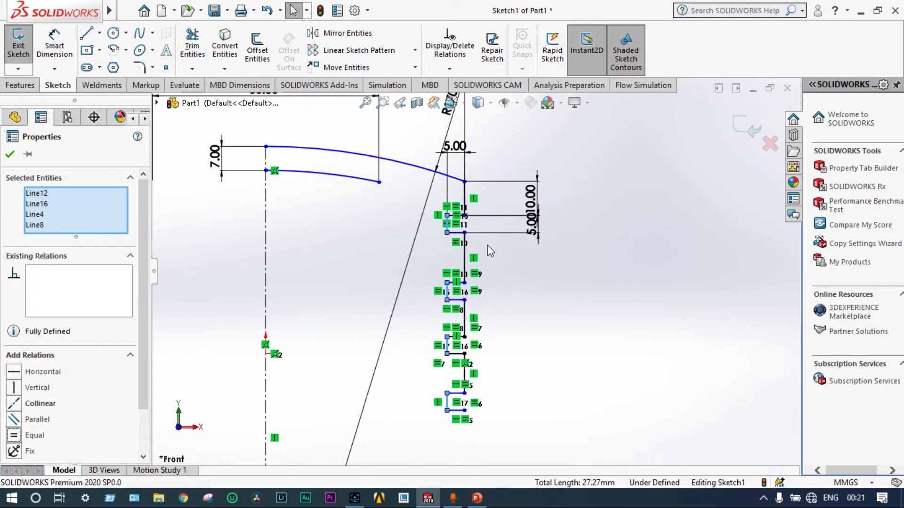
scroll(460, 255, down, 1)
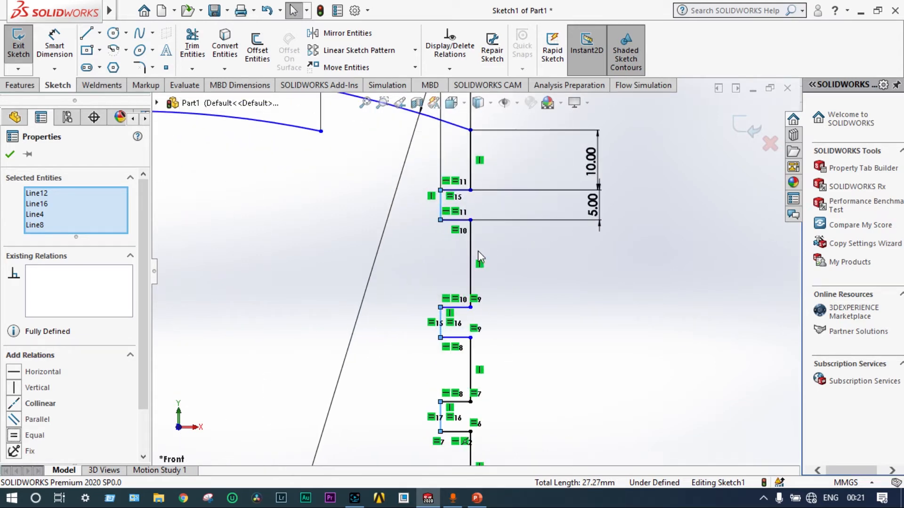
ctrl+click(441, 205)
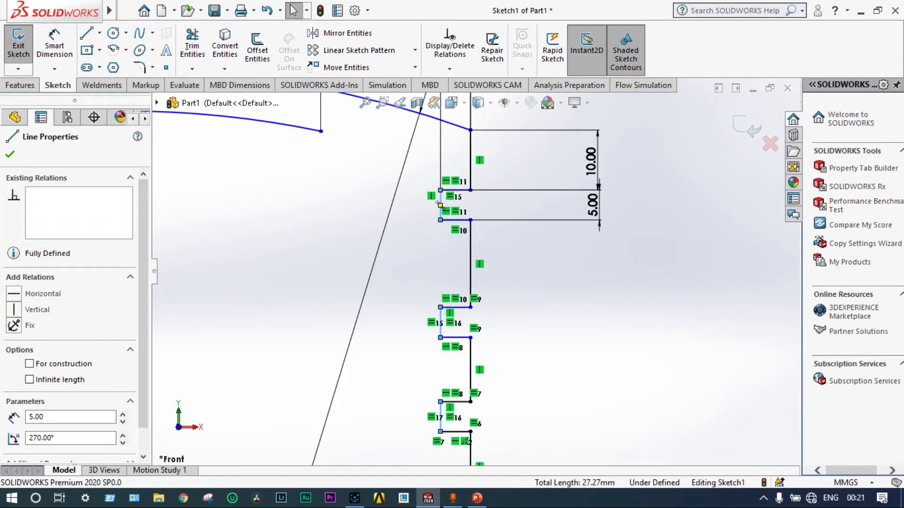
ctrl+click(469, 250)
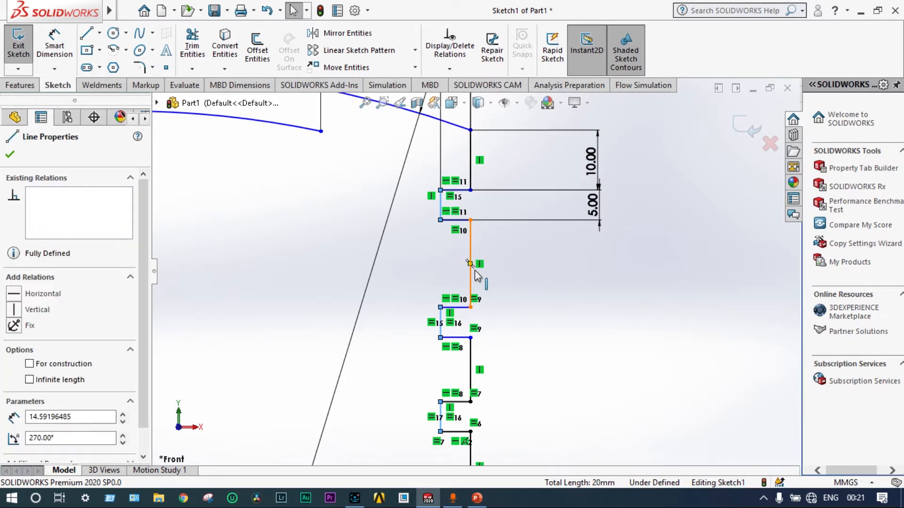
ctrl+click(470, 357)
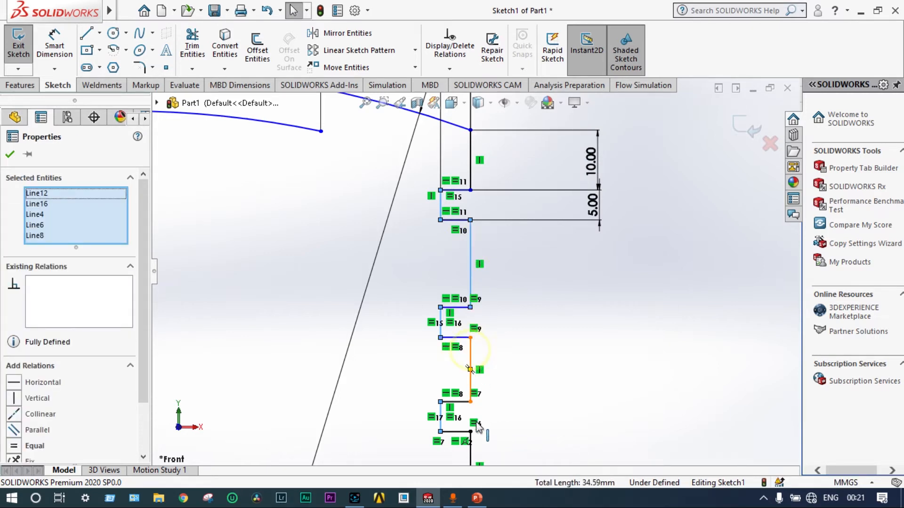
ctrl+click(469, 454)
key(z)
key(z)
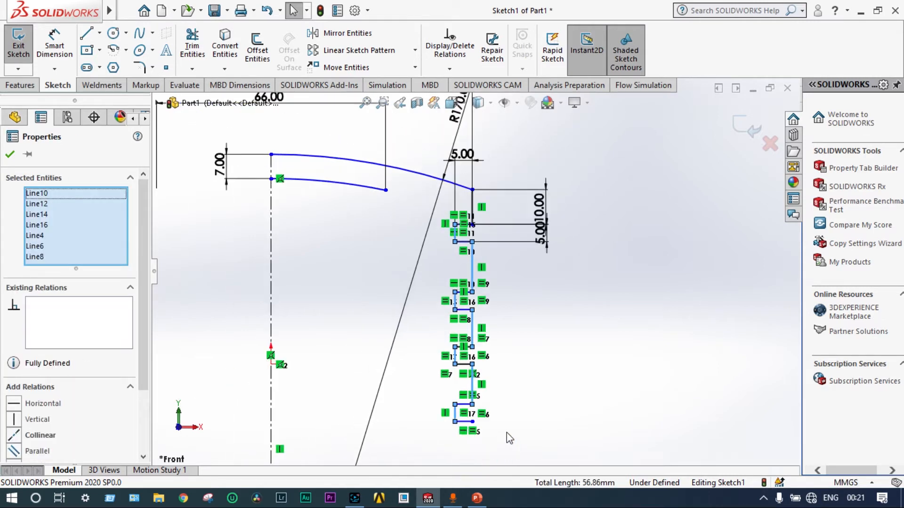
key(z)
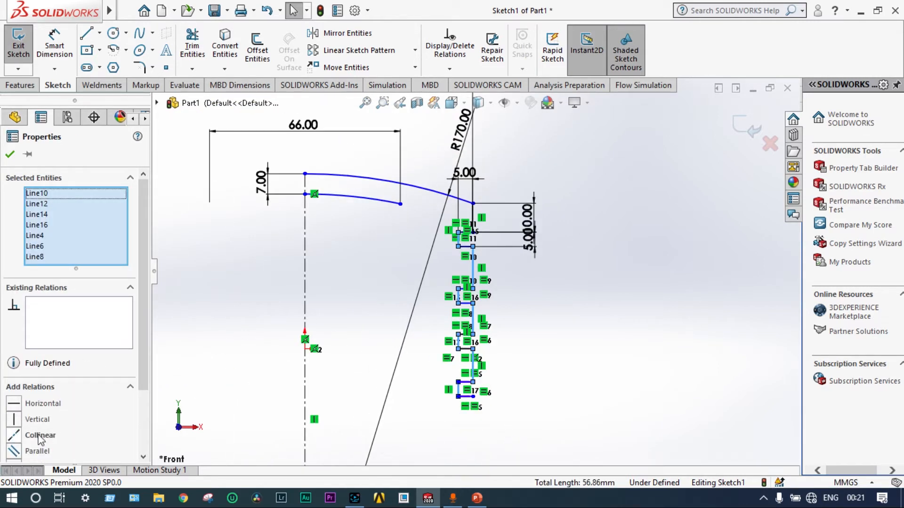
drag(147, 344, 143, 389)
click(13, 406)
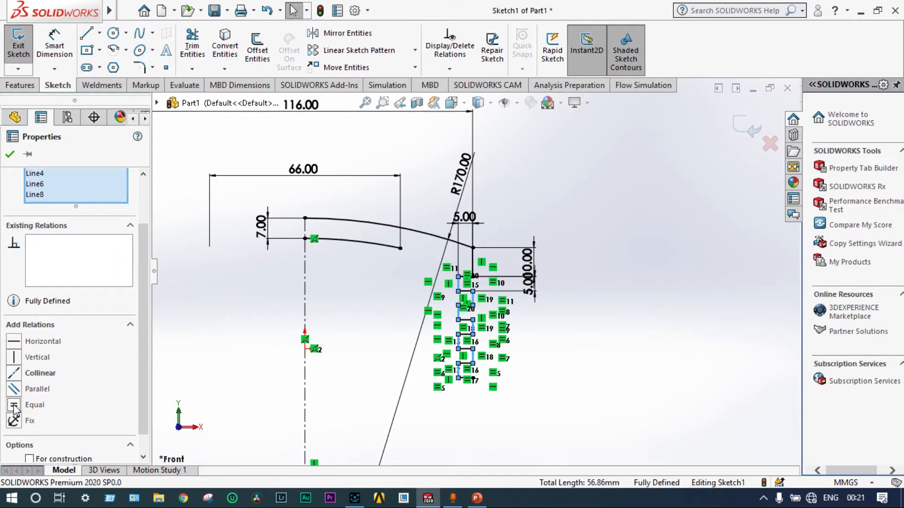
- Sketch connected lines from the last groove's outer end down to about 82 mm overall height, inward, up, inward again and up to the inner arc's end
scroll(435, 353, down, 2)
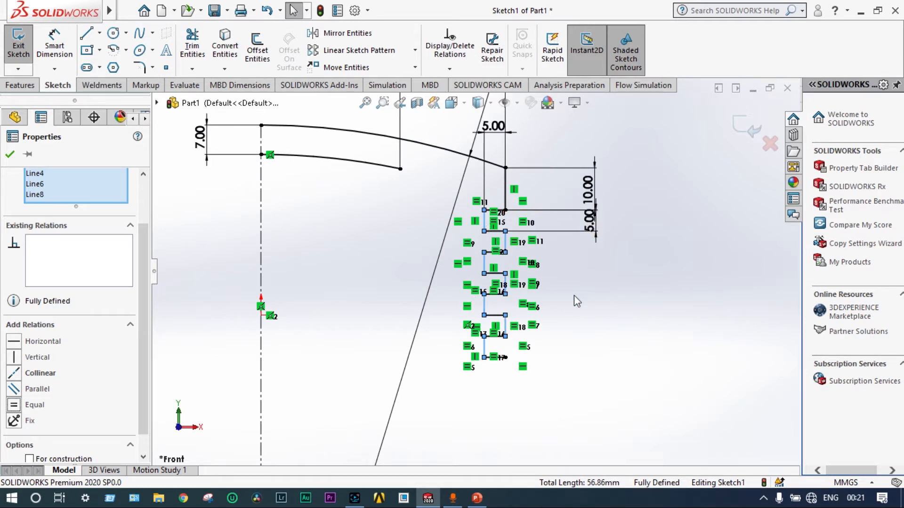
scroll(505, 366, up, 2)
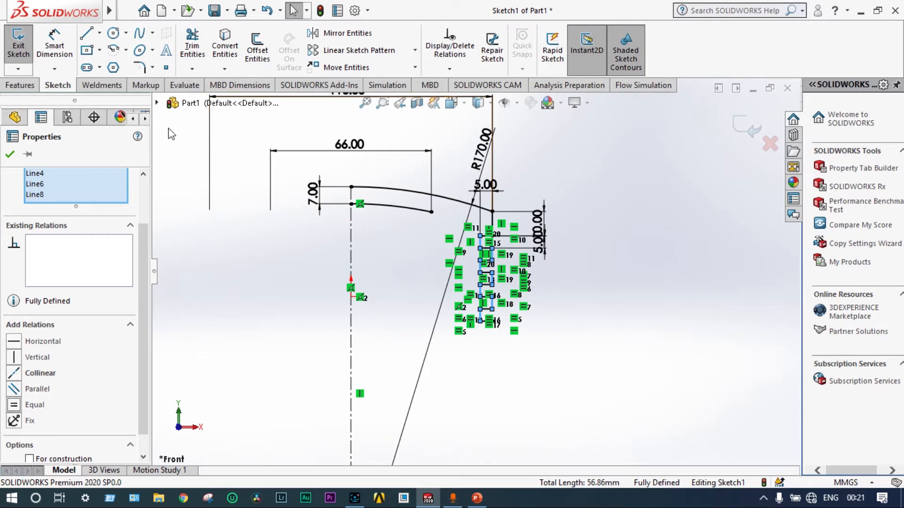
click(86, 33)
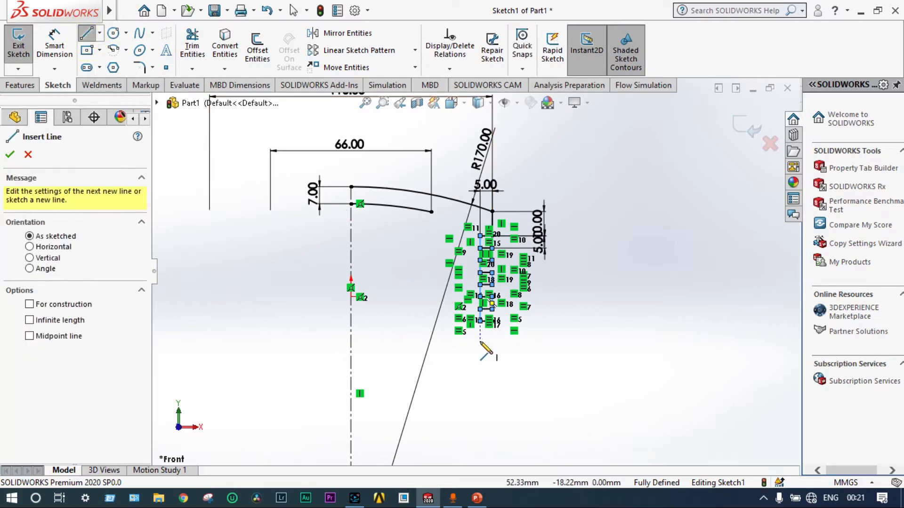
scroll(487, 344, down, 4)
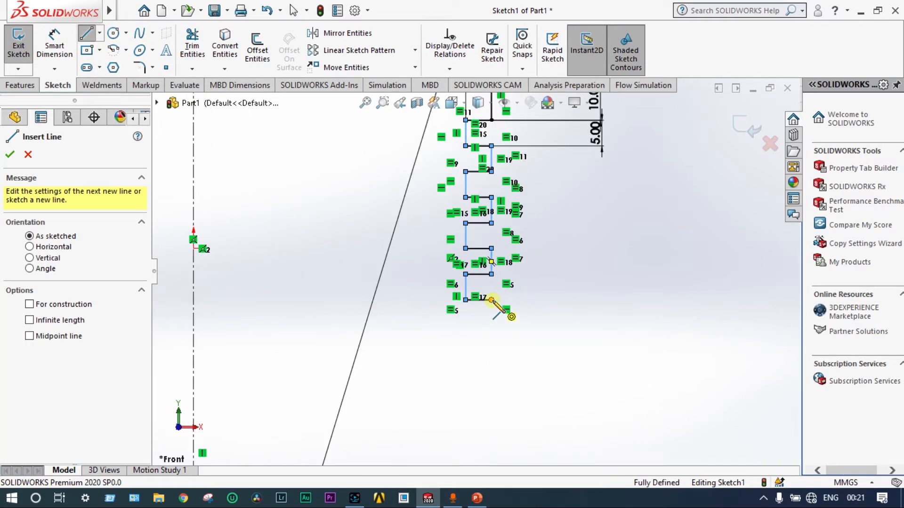
click(492, 299)
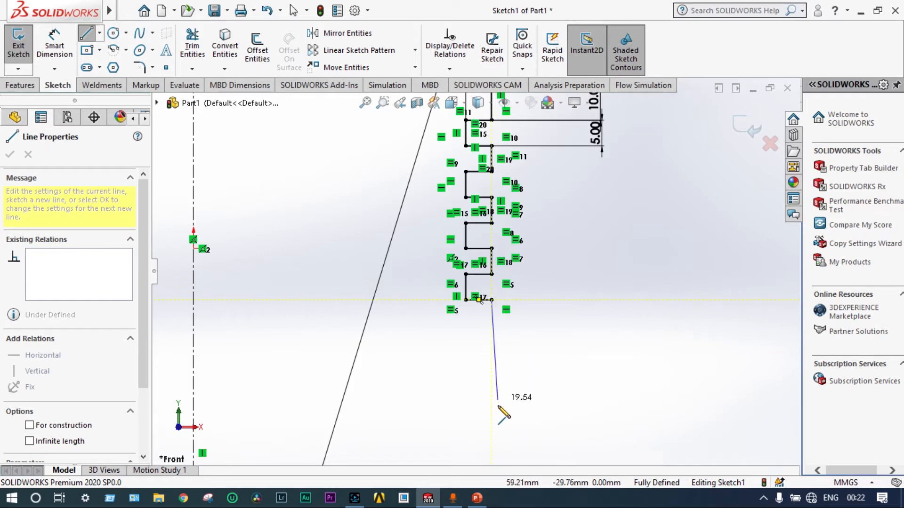
click(491, 439)
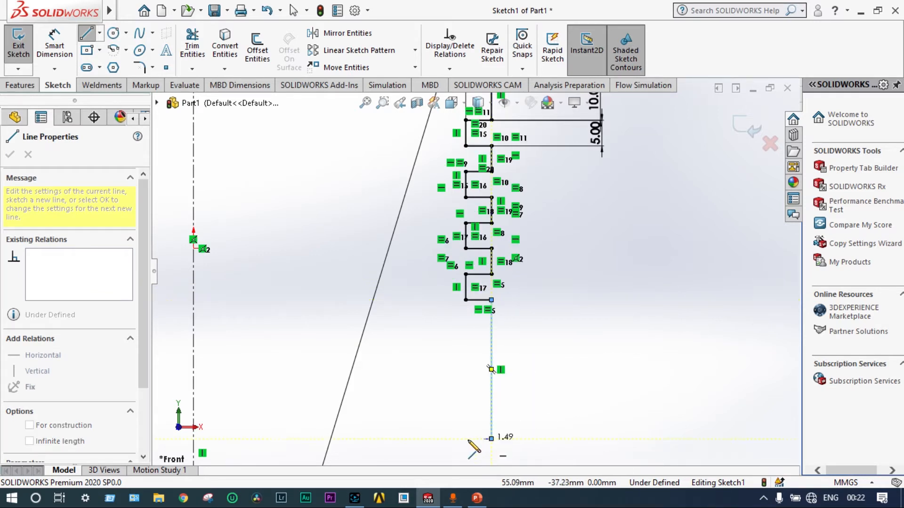
click(437, 439)
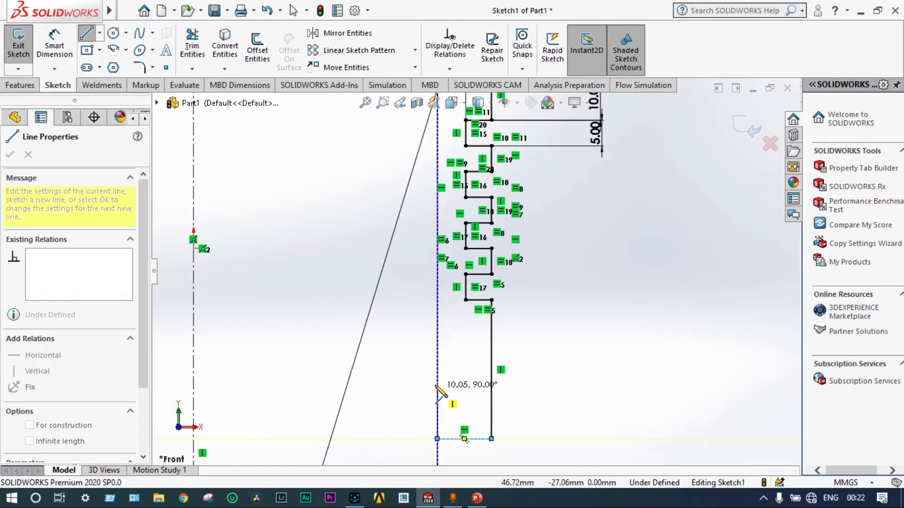
scroll(438, 383, up, 2)
click(448, 334)
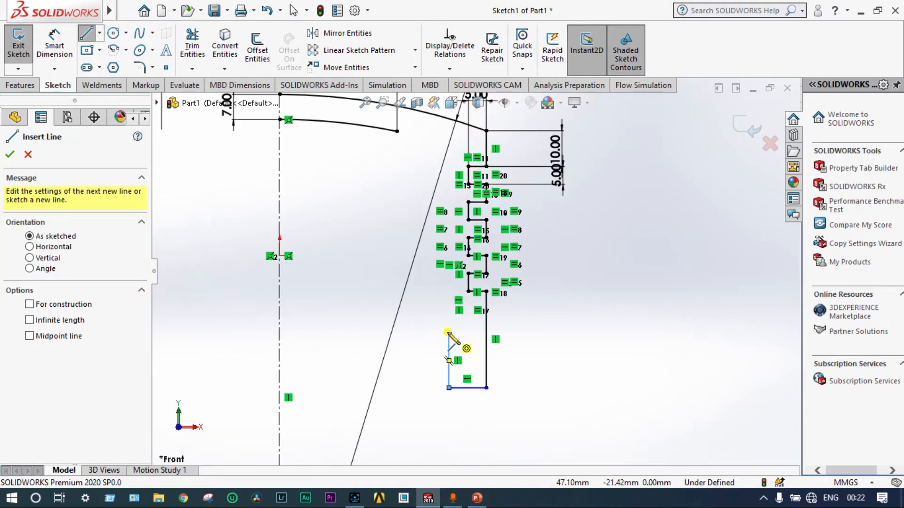
click(396, 333)
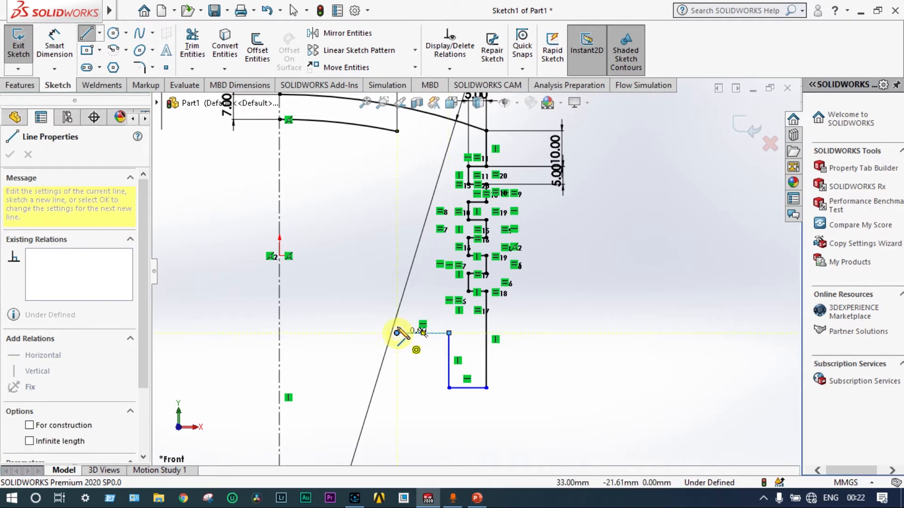
click(397, 131)
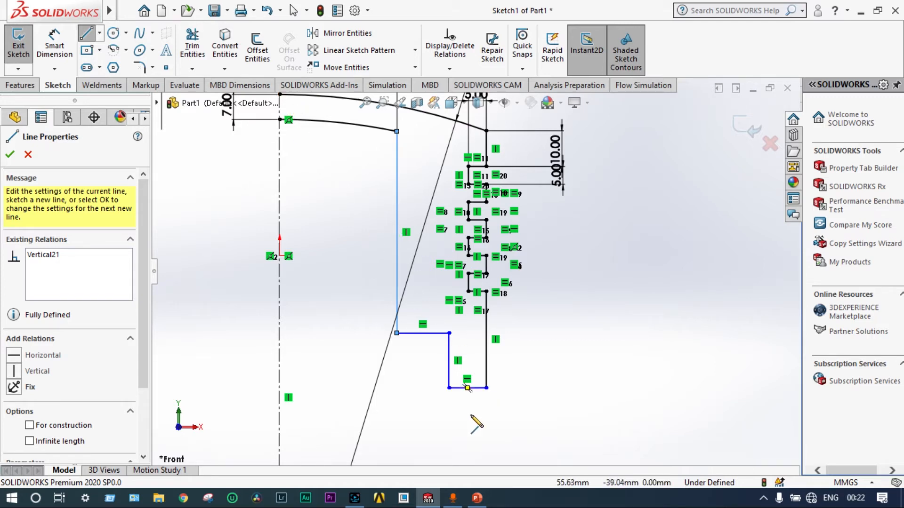
- Check the reference drawing in PowerPoint and dimension the overall height from the outer arc's apex to the bottom outer corner at 110 mm
click(478, 499)
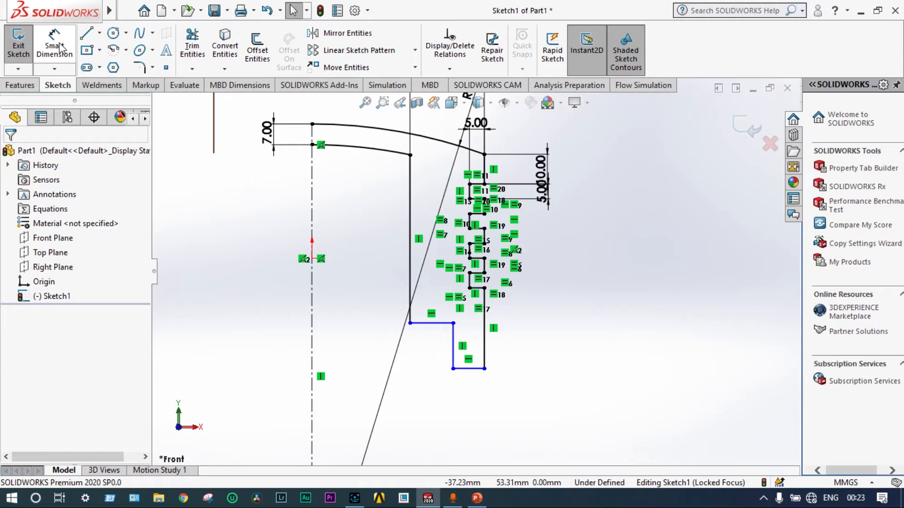
click(58, 44)
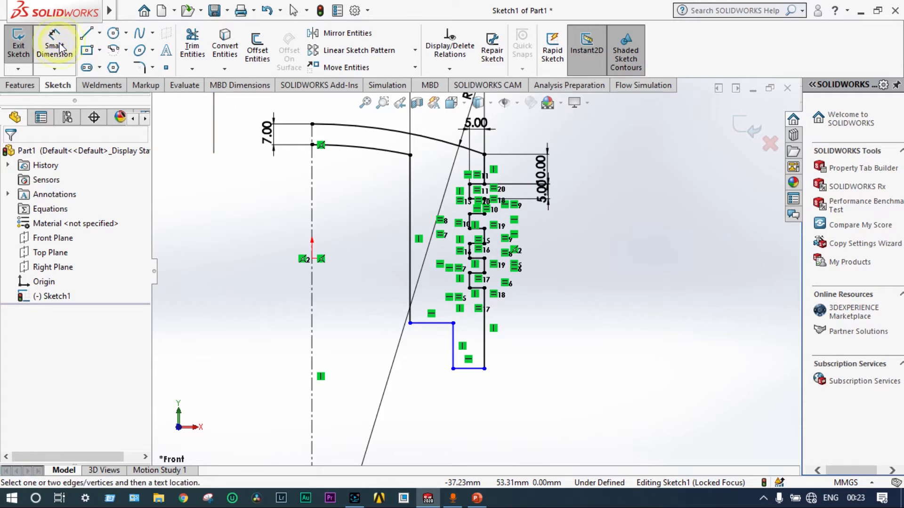
click(312, 124)
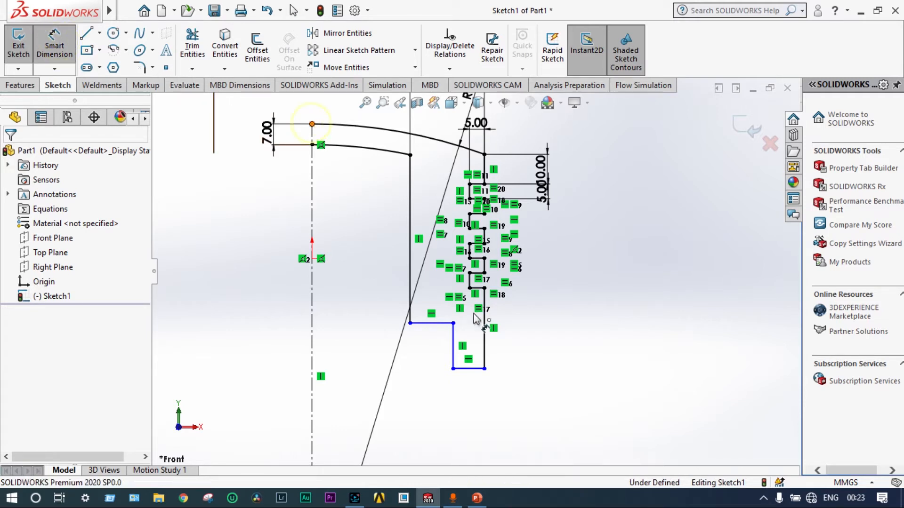
click(484, 369)
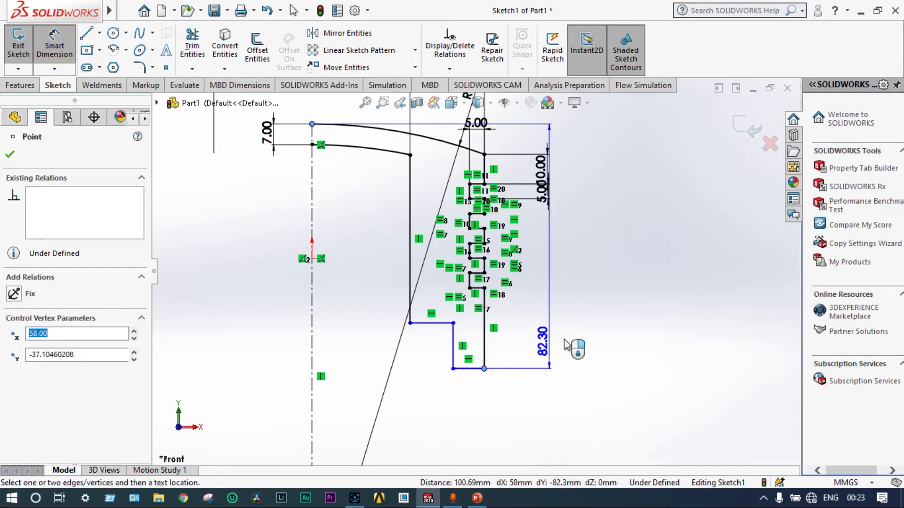
click(626, 250)
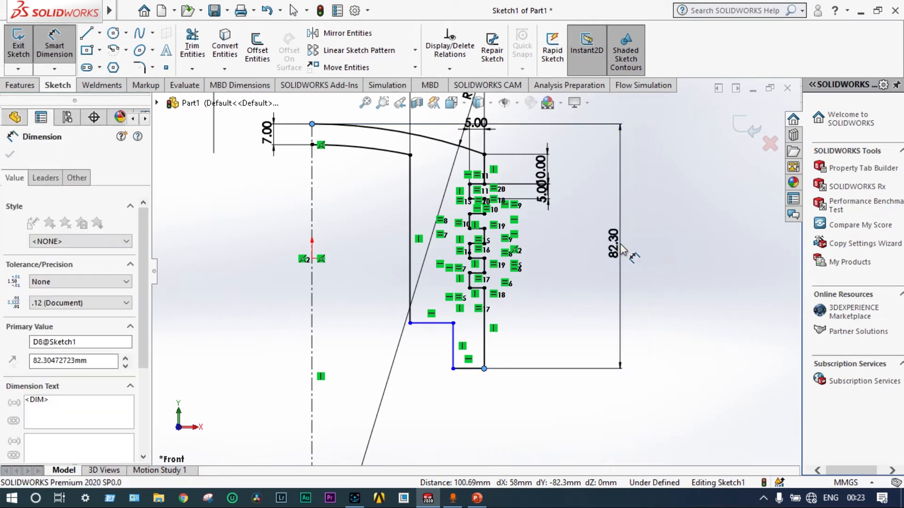
text(110)
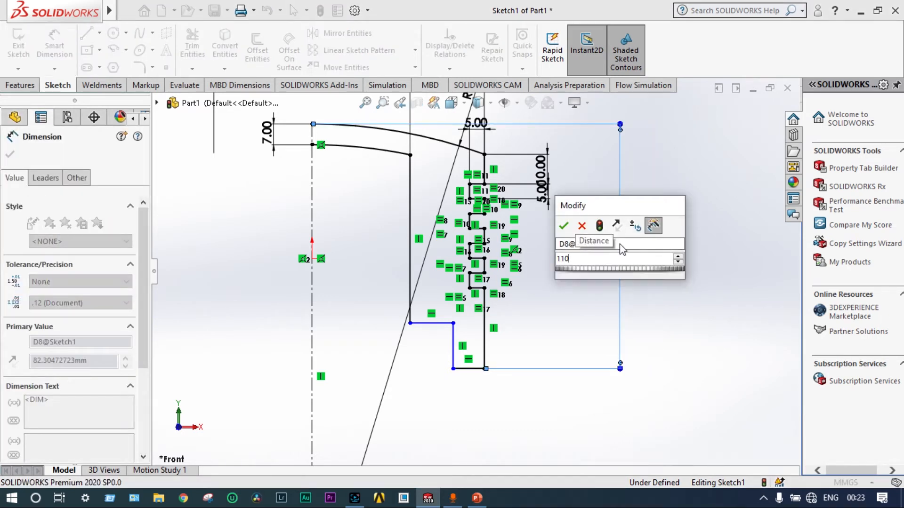
key(Return)
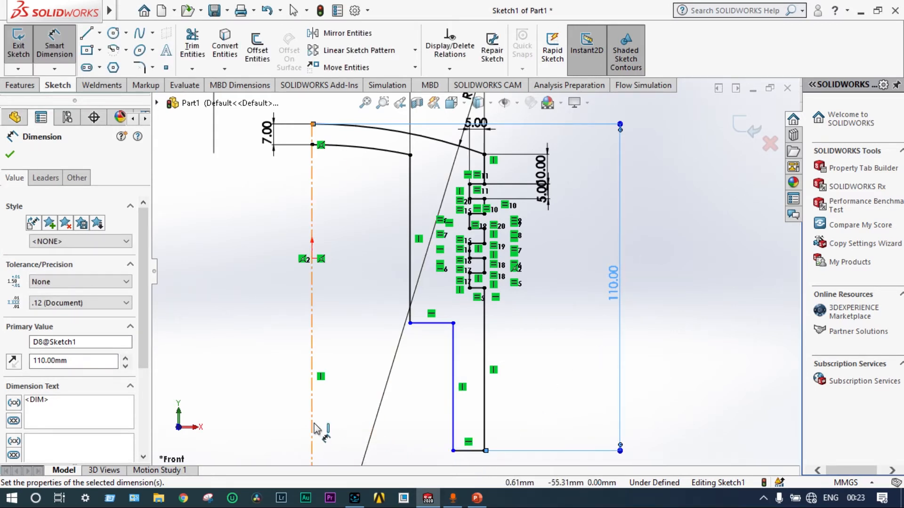
- Check the reference drawing in PowerPoint and dimension the lower inner vertical edge about the centerline as a 100 mm diameter
click(479, 499)
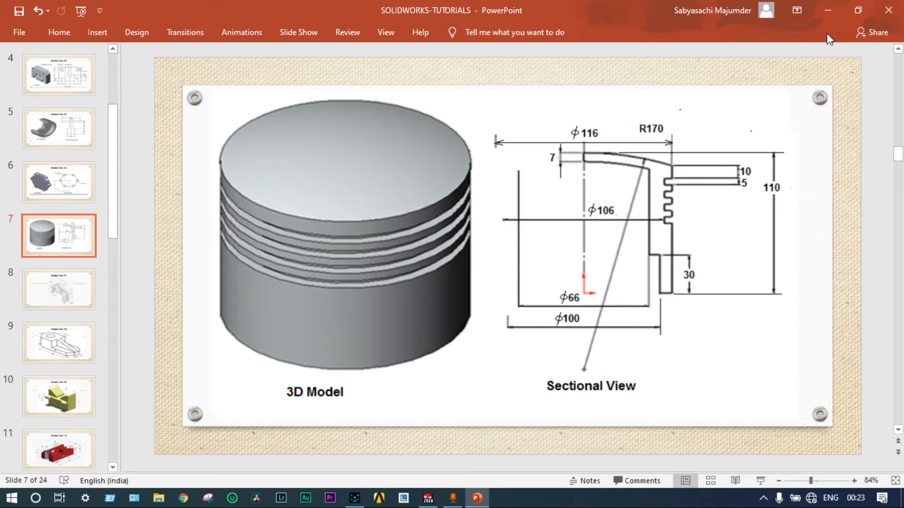
click(826, 13)
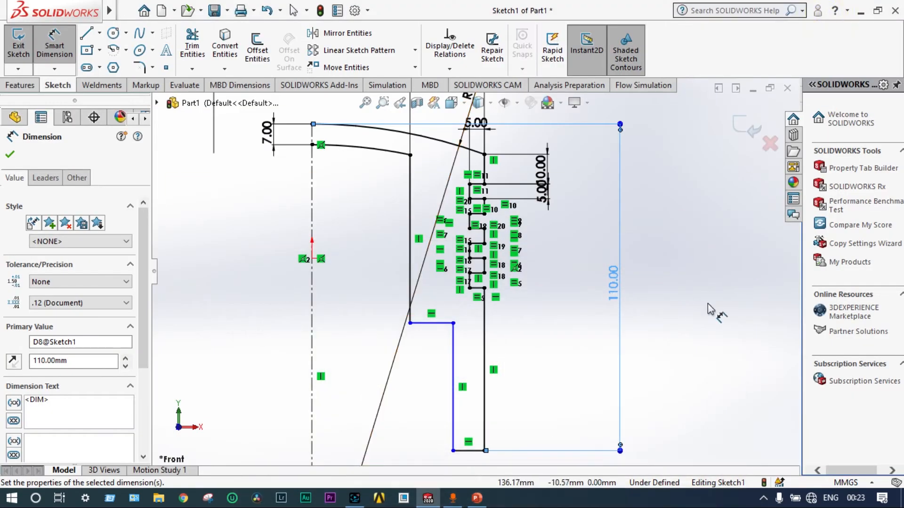
click(454, 438)
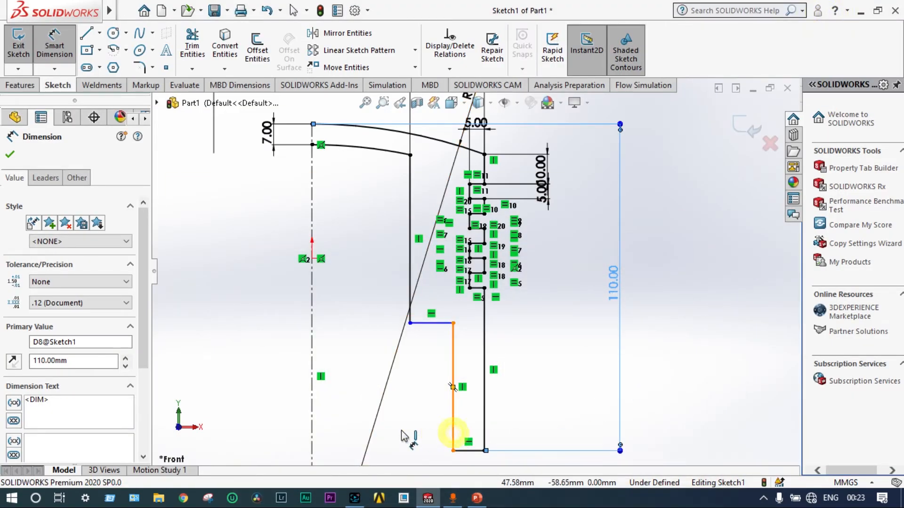
click(312, 436)
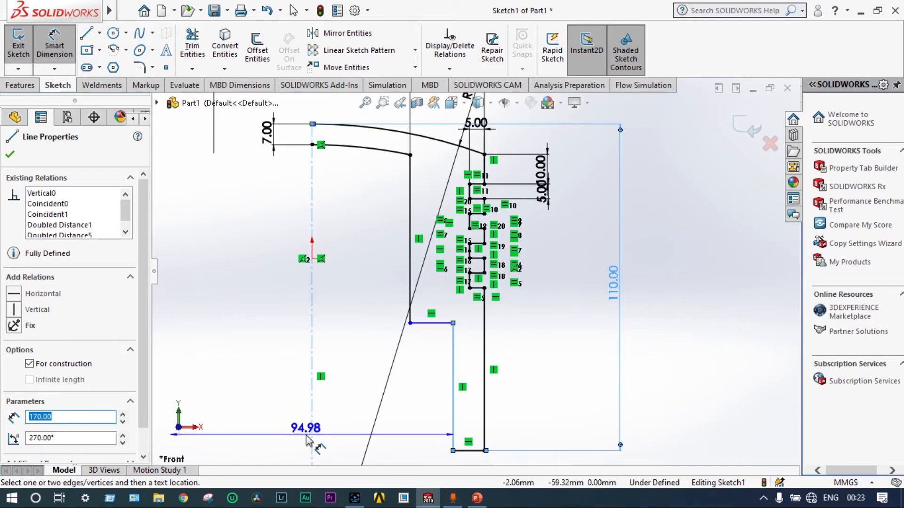
click(307, 439)
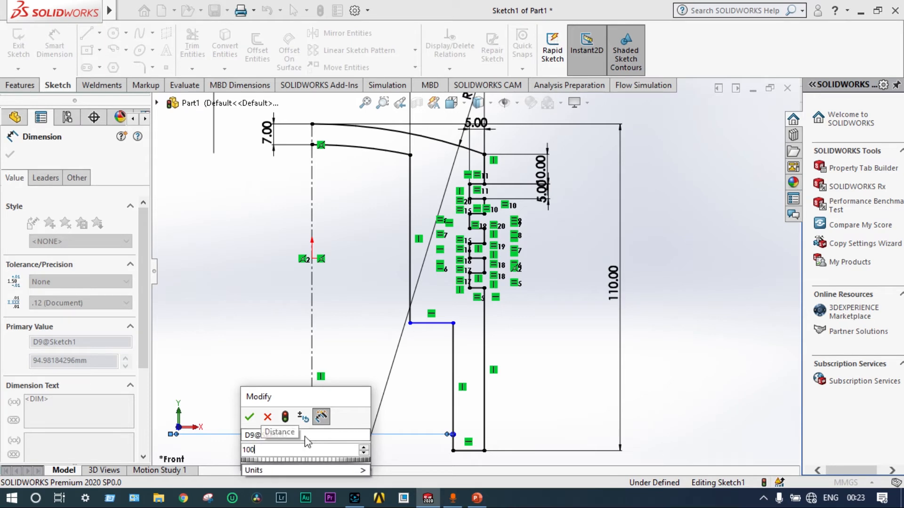
key(Return)
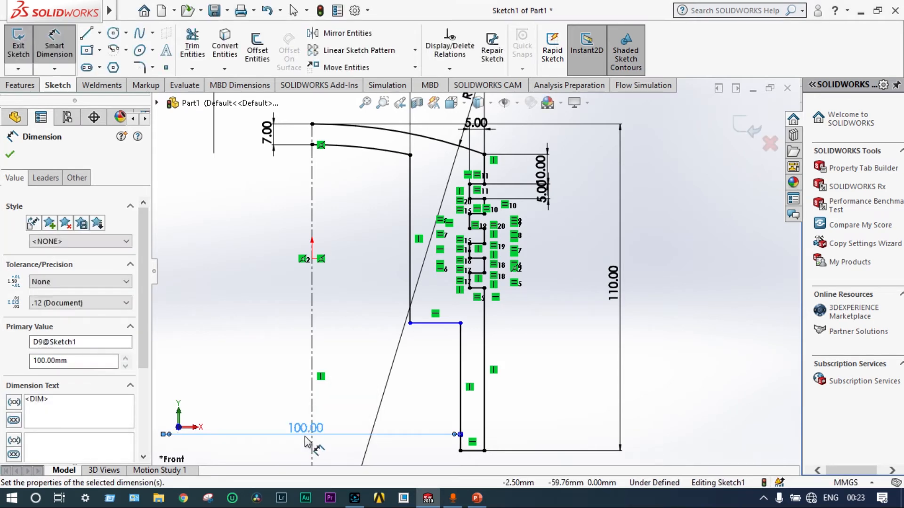
- Dimension the lower inner vertical edge of the skirt at 30 mm long
click(461, 407)
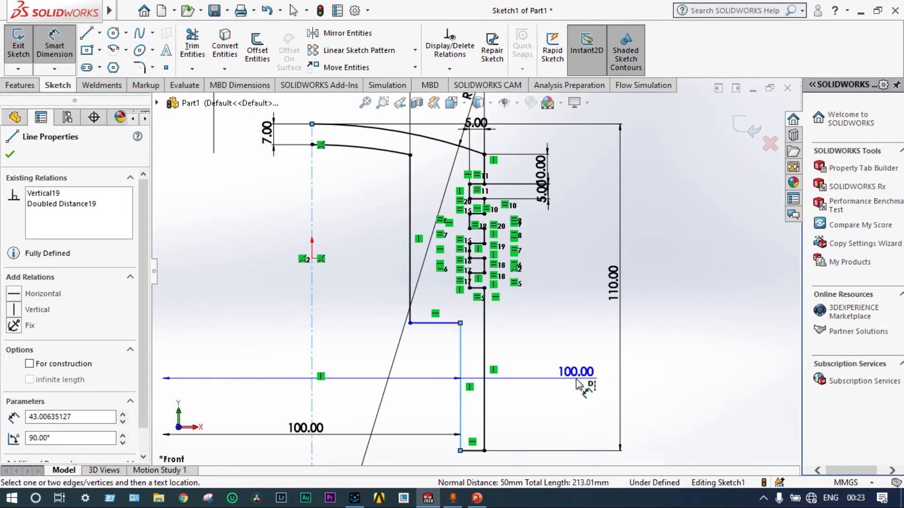
key(Escape)
click(593, 378)
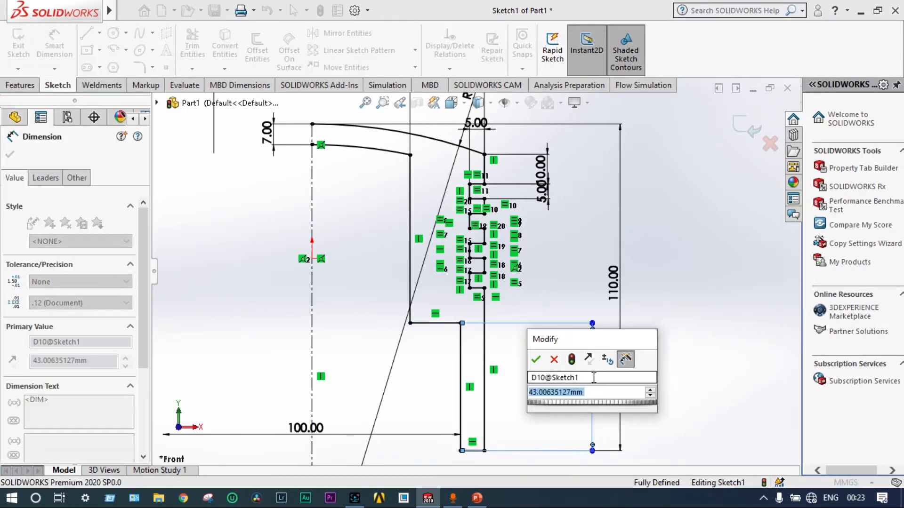
text(30)
key(Return)
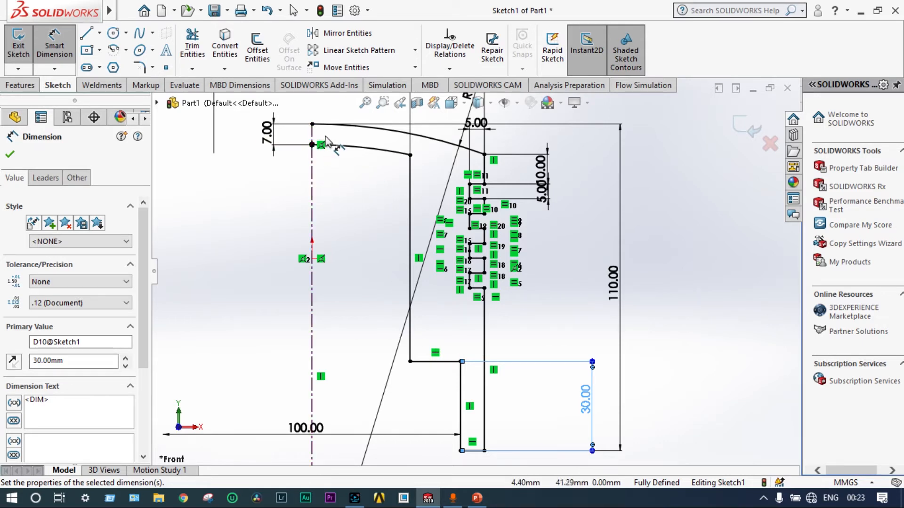
- Close the profile with a vertical line on the centerline between the upper ends of the outer and inner arcs
click(88, 34)
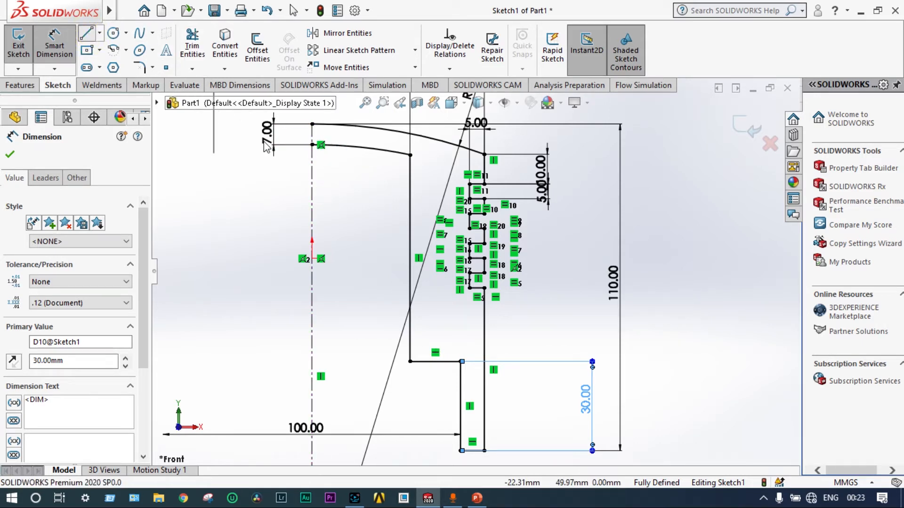
click(312, 124)
click(311, 145)
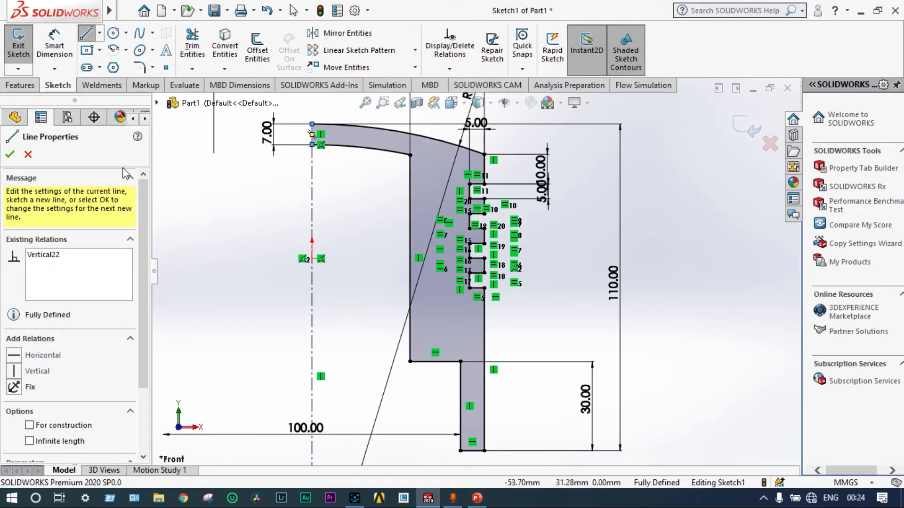
click(10, 155)
click(11, 155)
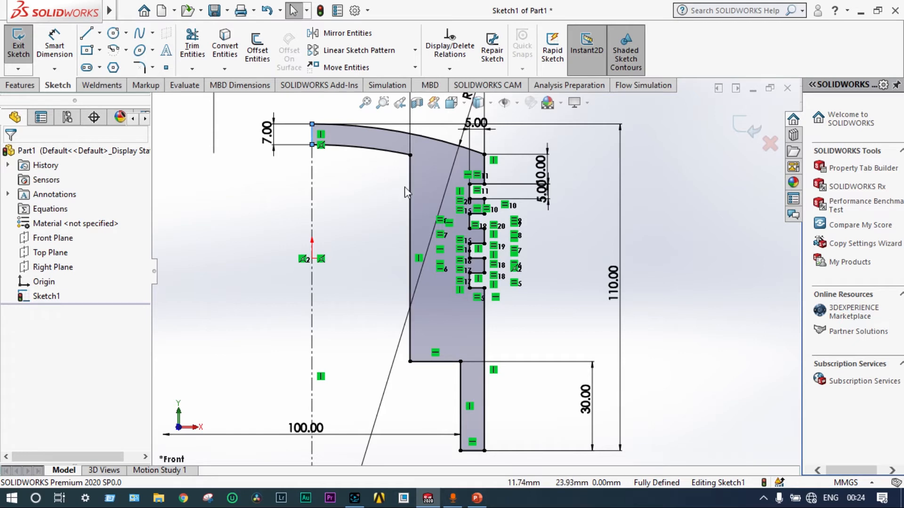
- Exit the sketch and revolve the half profile 360 degrees about the vertical centerline as a solid boss
click(740, 132)
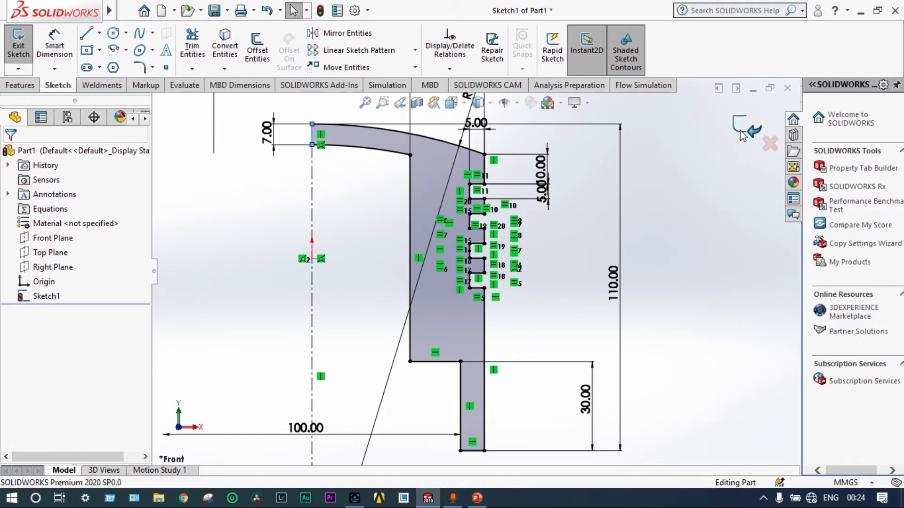
click(52, 296)
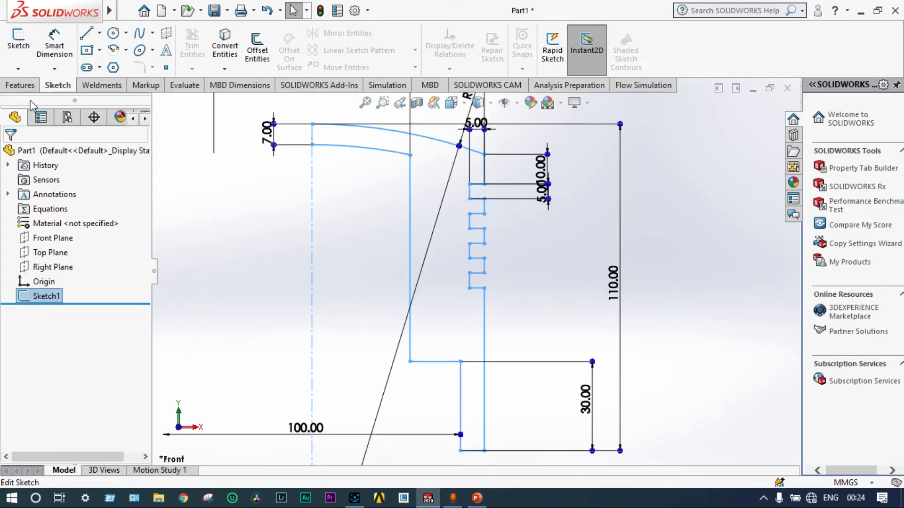
click(22, 85)
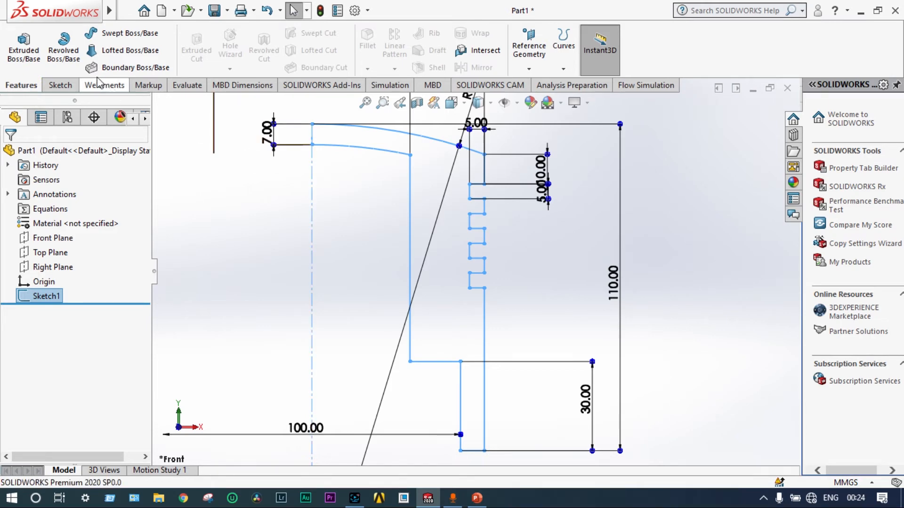
click(62, 48)
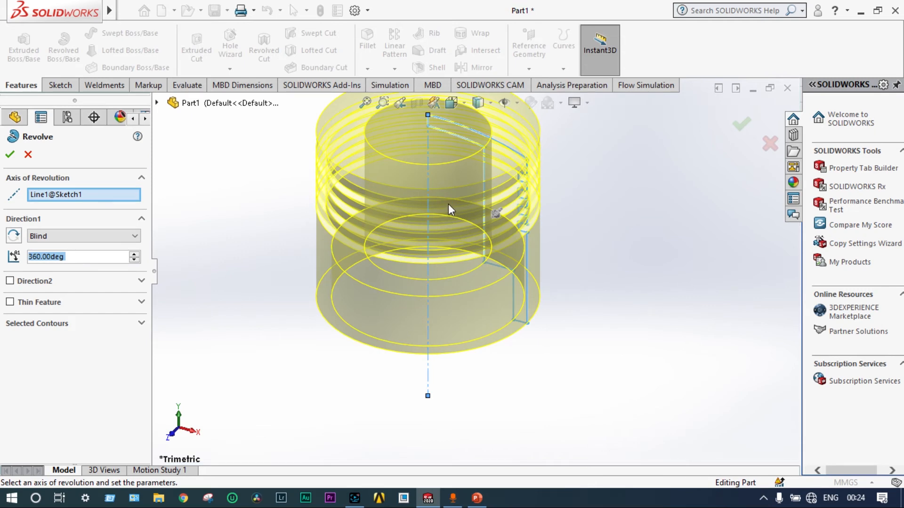
click(742, 124)
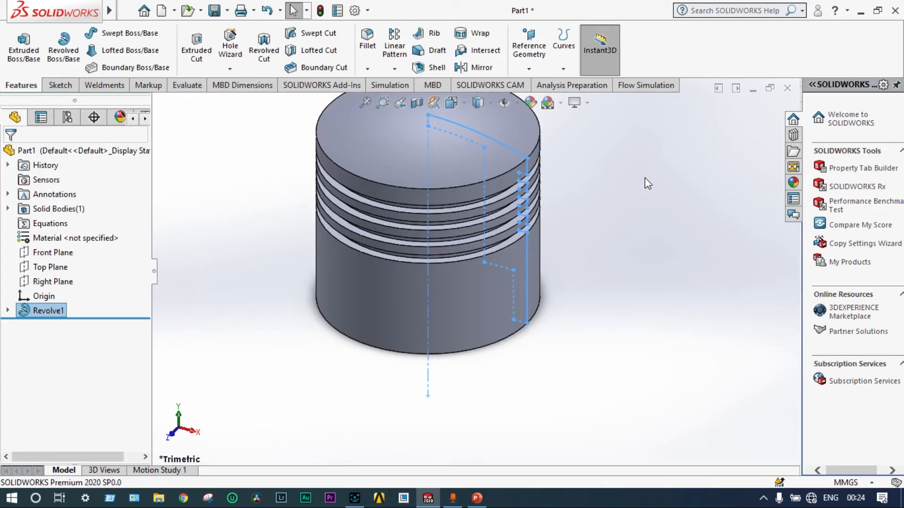
- Create a reference plane offset 58 mm from the Right Plane
scroll(648, 184, up, 1)
scroll(648, 183, down, 1)
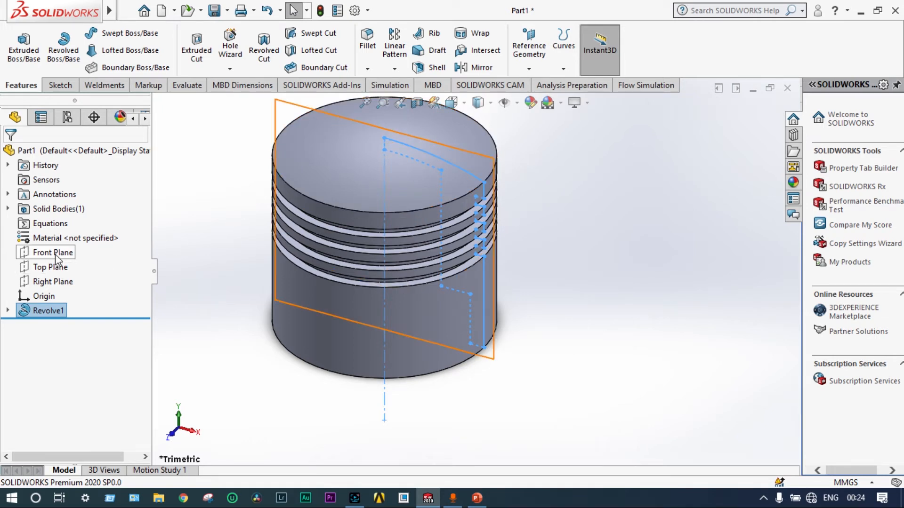
click(58, 282)
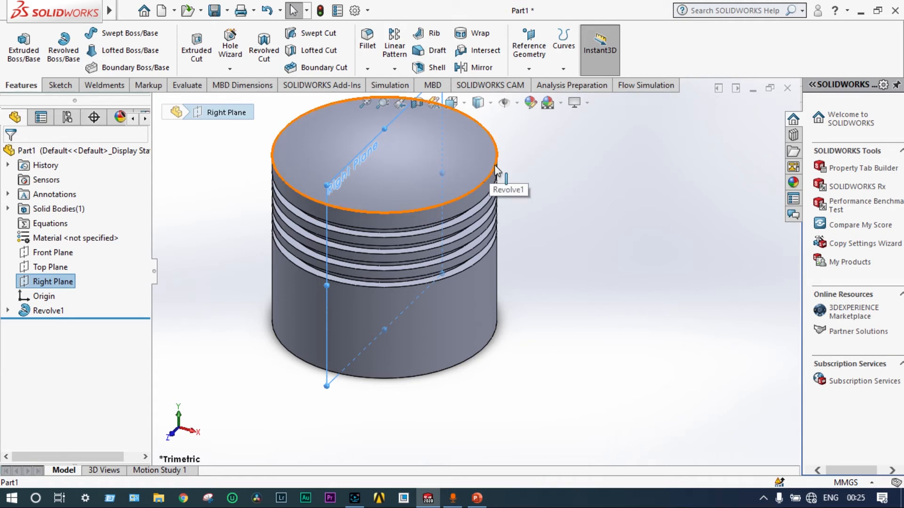
click(529, 69)
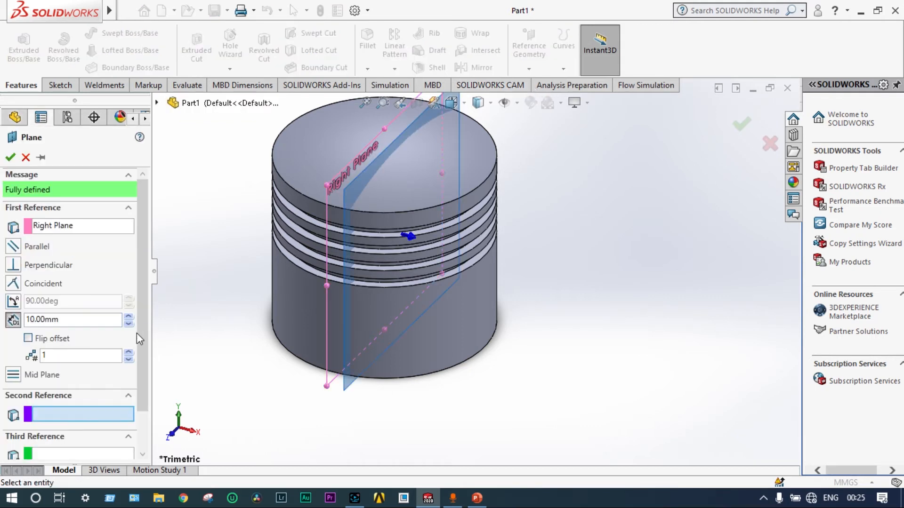
click(63, 320)
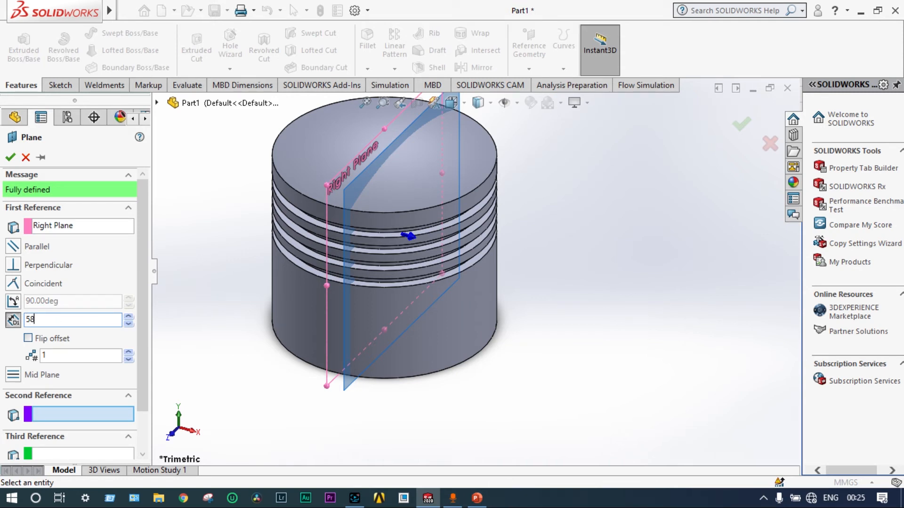
key(Return)
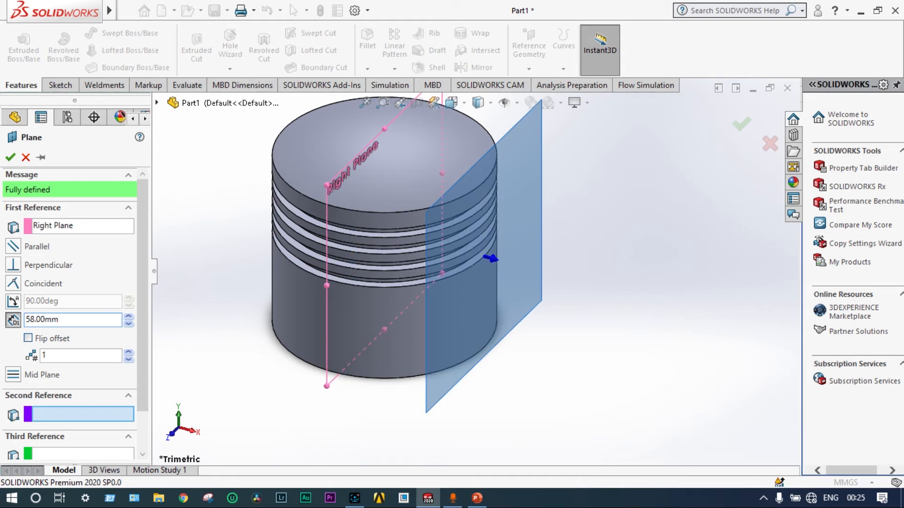
click(10, 157)
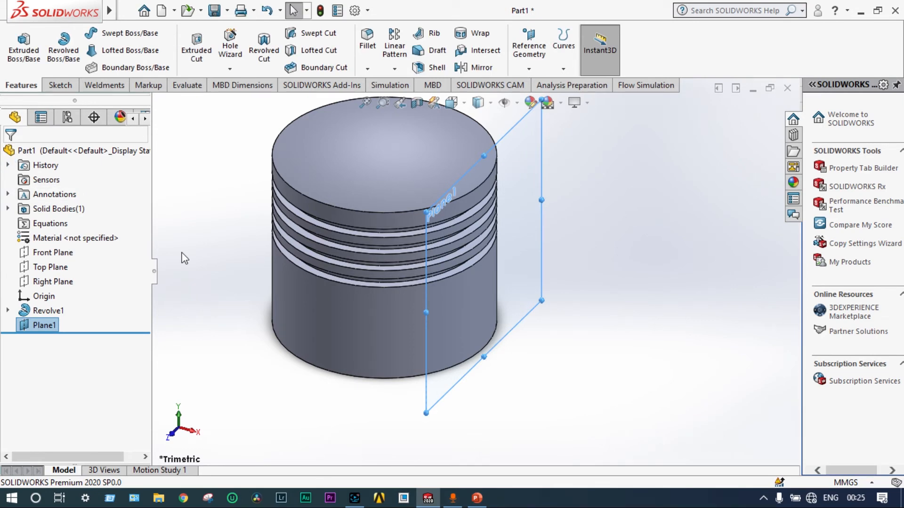
- Start a sketch on the new offset plane, viewed face-on, and draw a vertical centerline about 70 mm long down from the origin
right_click(48, 330)
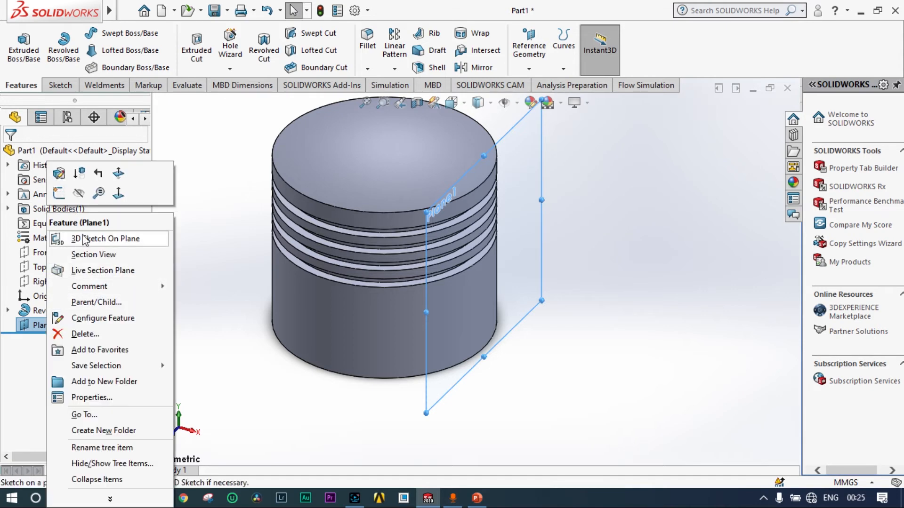
click(118, 194)
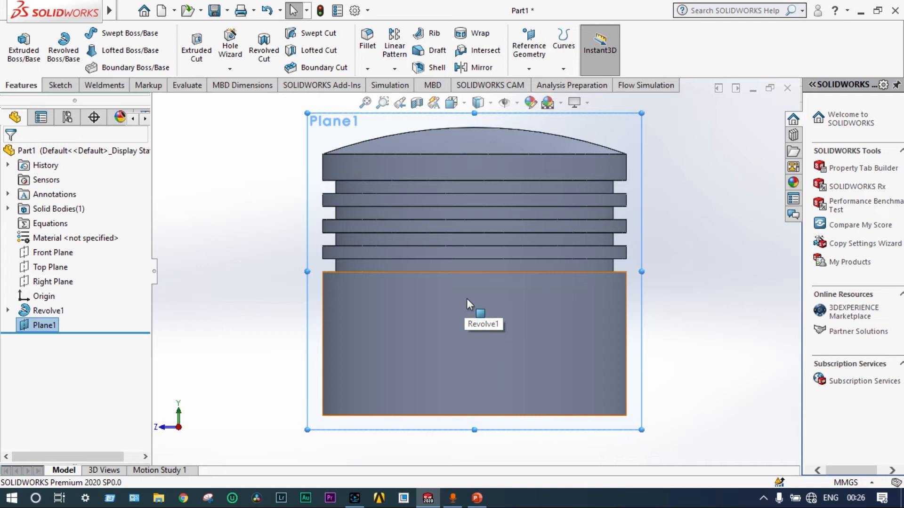
click(60, 85)
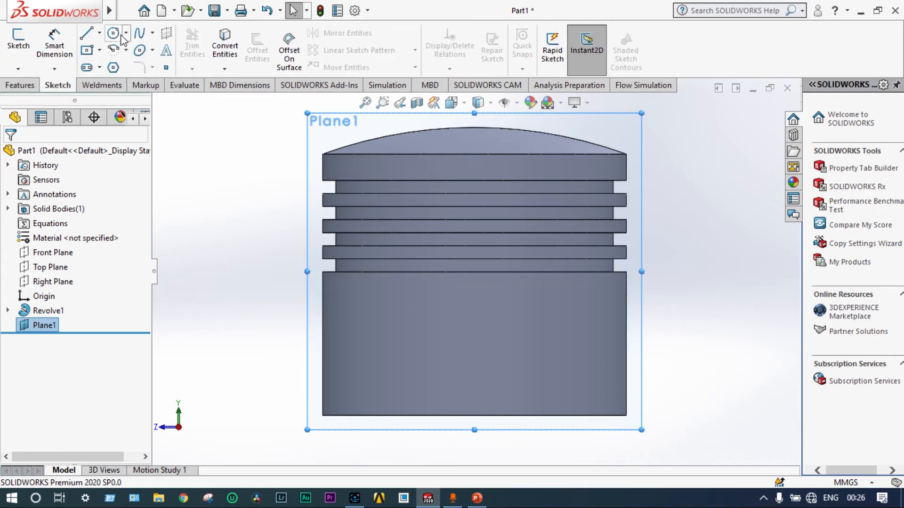
click(101, 34)
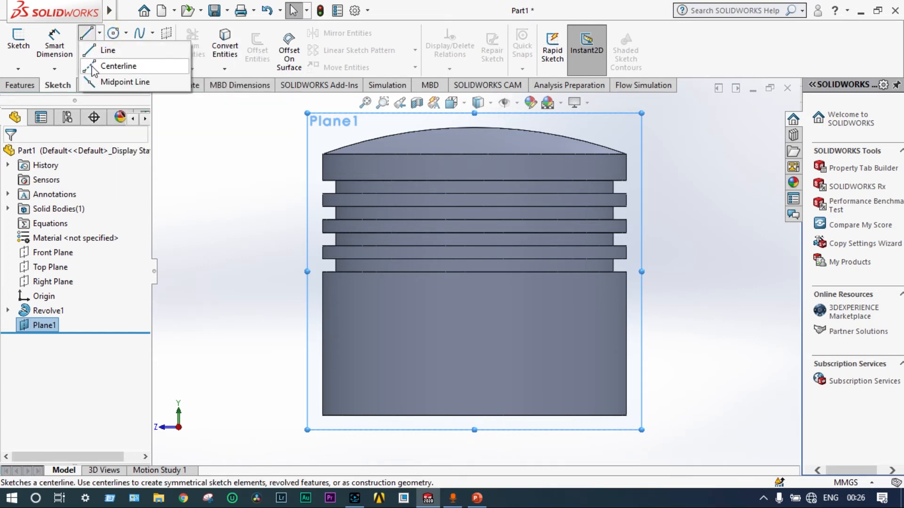
click(109, 66)
click(475, 245)
click(474, 428)
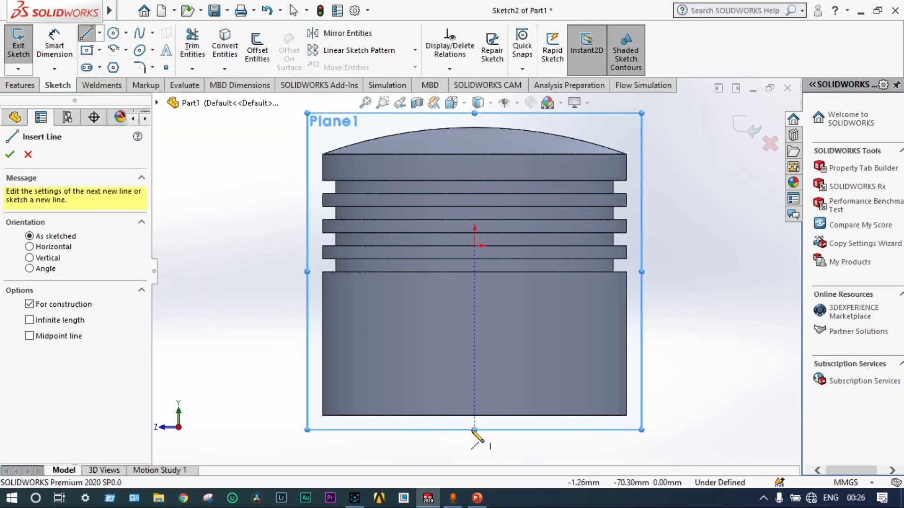
click(476, 246)
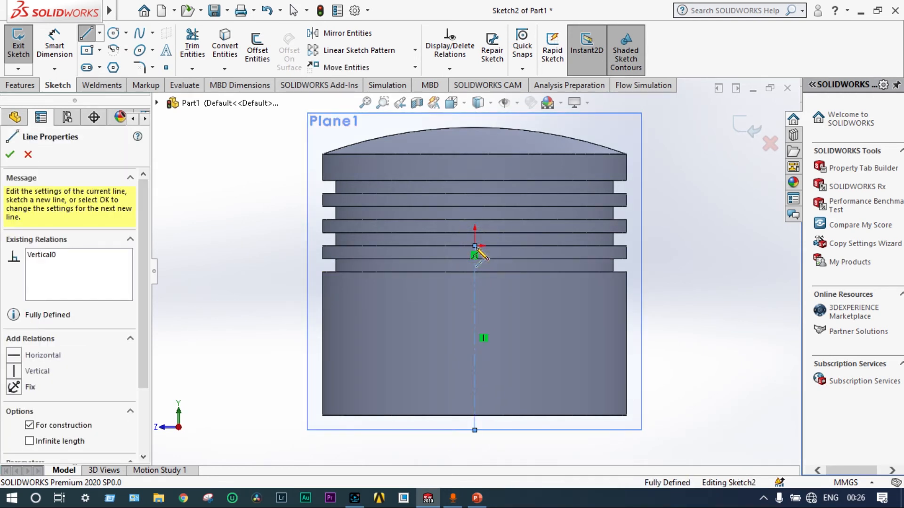
key(Escape)
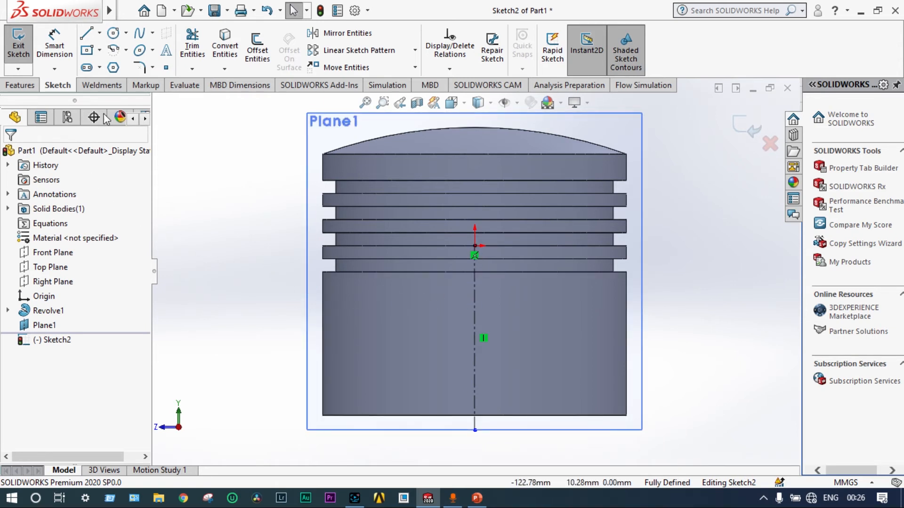
- Draw a horizontal centerline across the piston skirt between the midpoints of its two vertical side edges
click(99, 33)
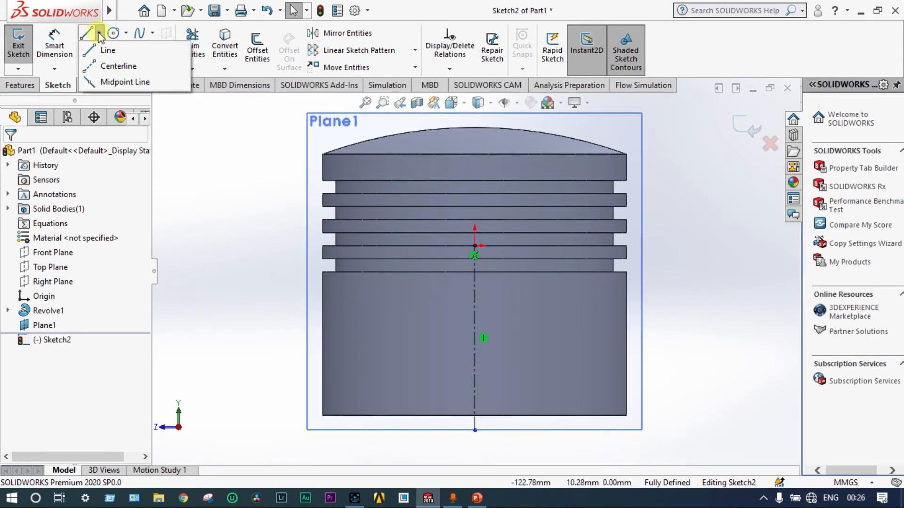
click(96, 66)
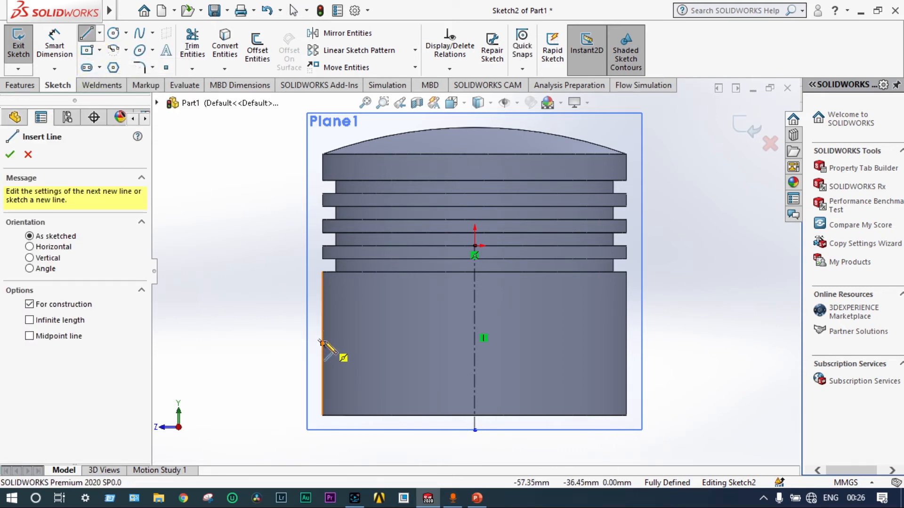
click(322, 342)
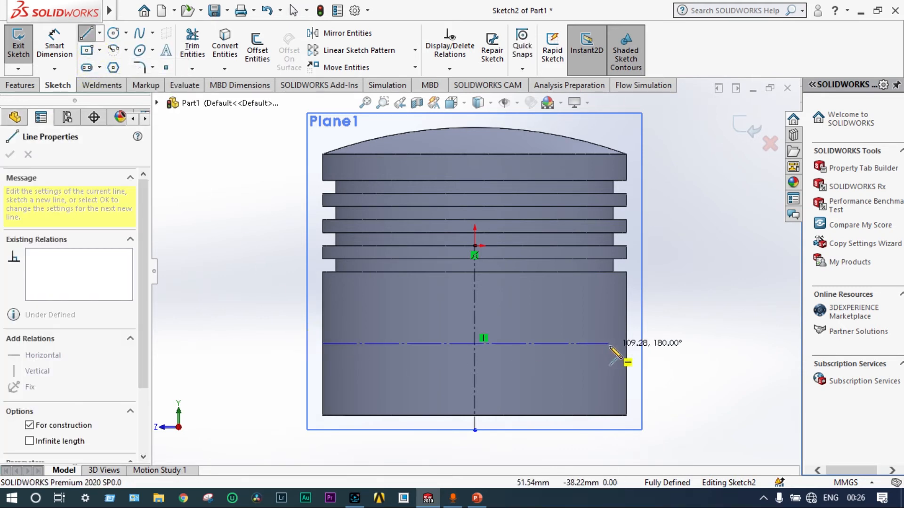
click(626, 343)
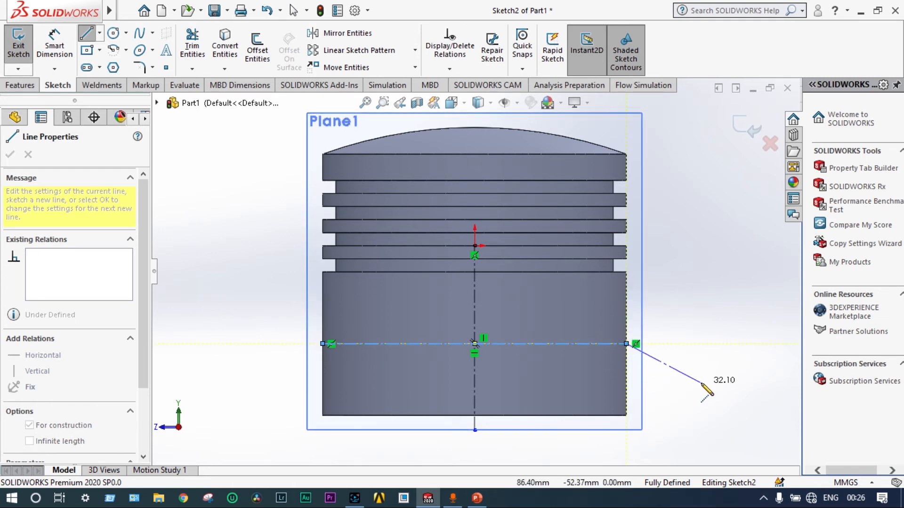
key(Escape)
key(Escape)
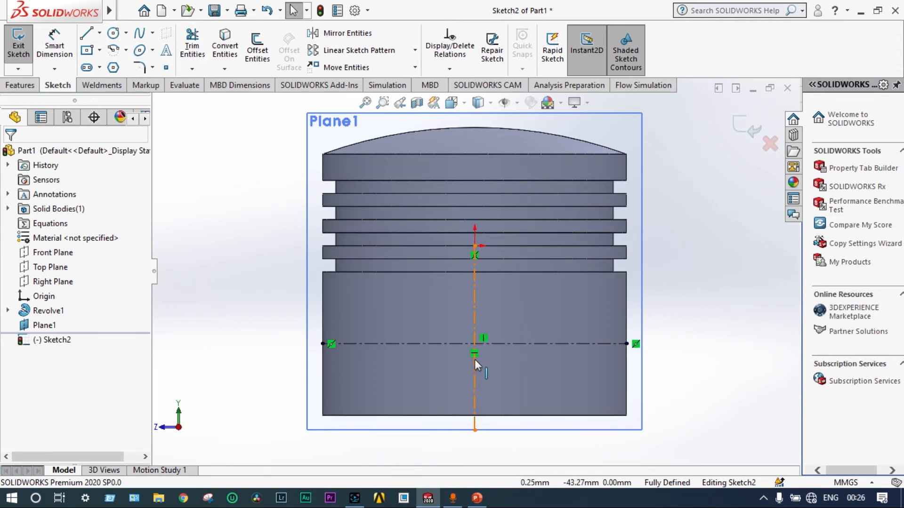
- Sketch a circle about 31 mm in diameter centred where the vertical and horizontal centerlines cross
key(c)
click(475, 344)
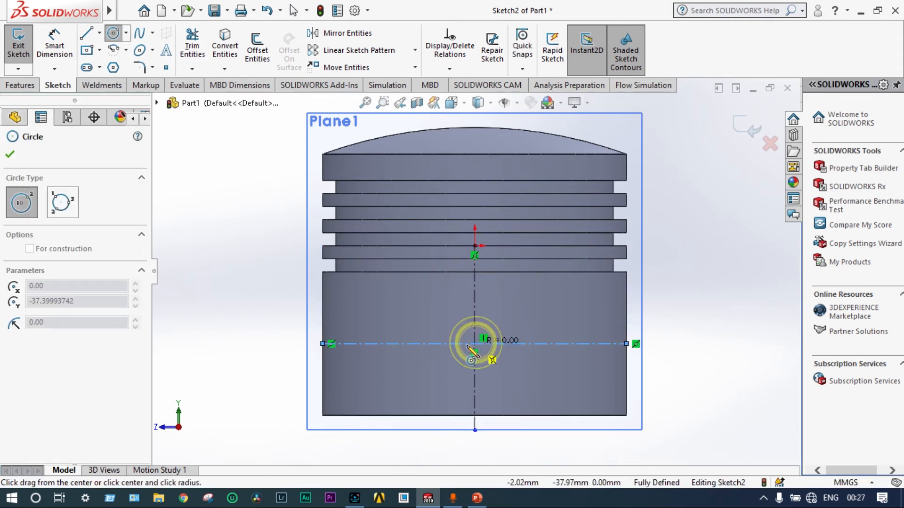
click(433, 349)
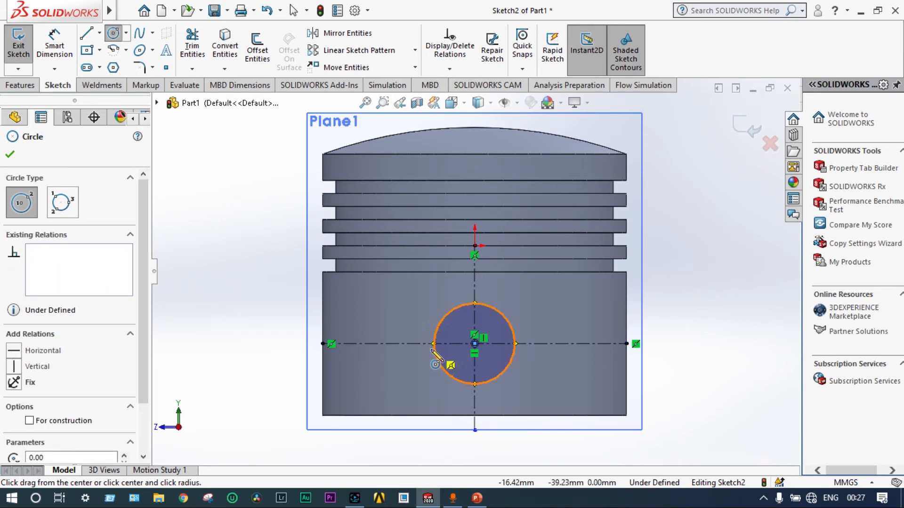
- Dimension the circle on the piston skirt to a 30 mm diameter and finish the sketch
click(55, 44)
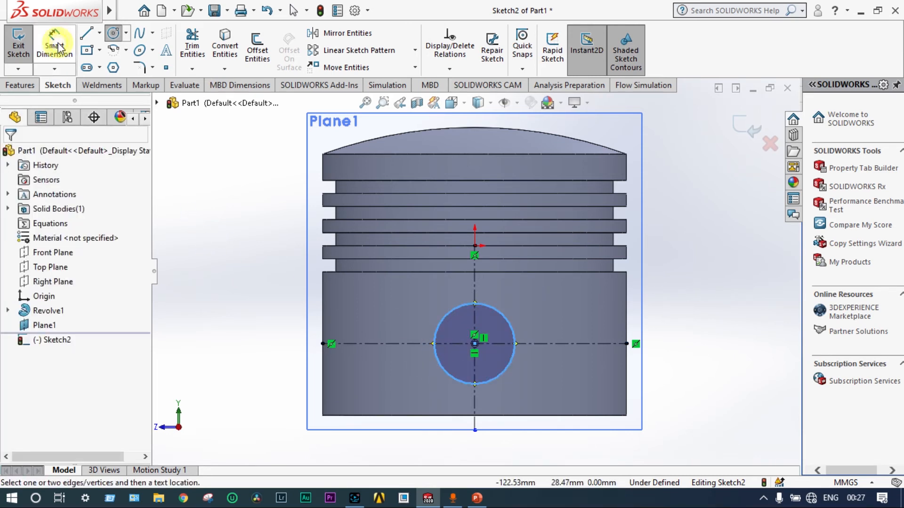
click(503, 316)
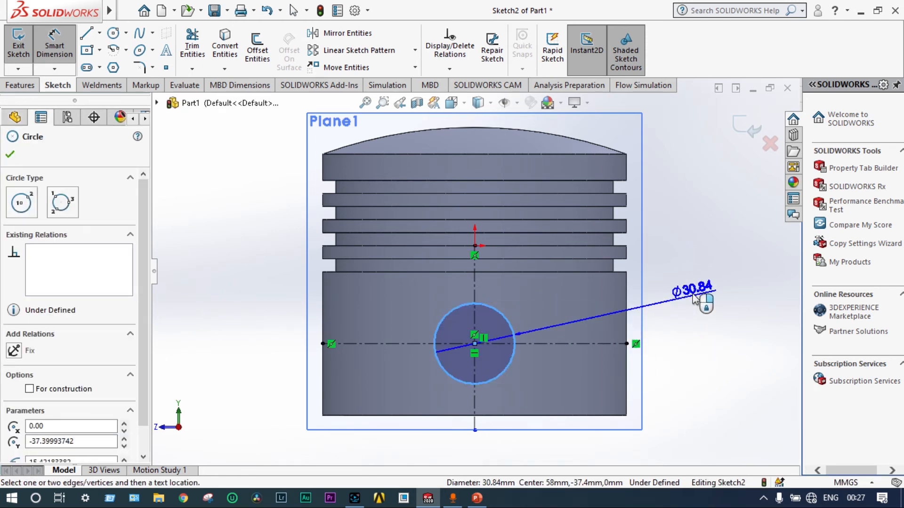
click(692, 295)
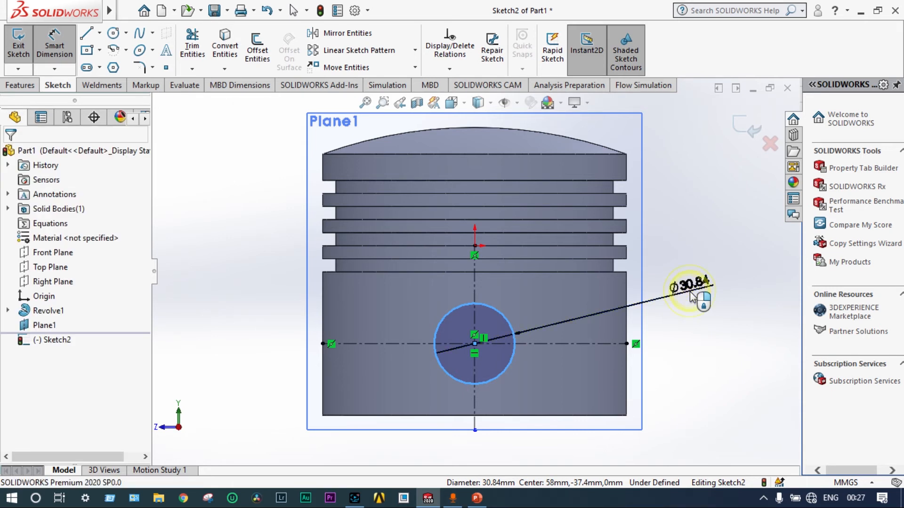
double_click(692, 295)
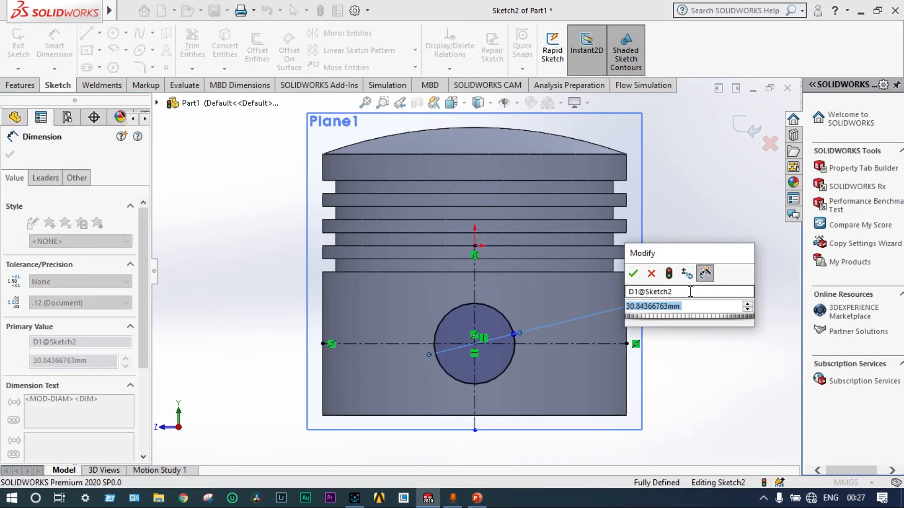
text(30)
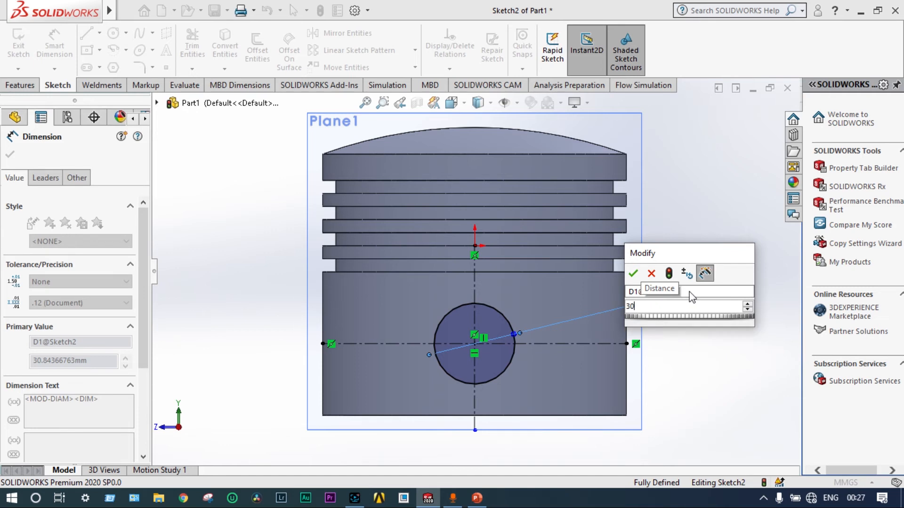
key(Return)
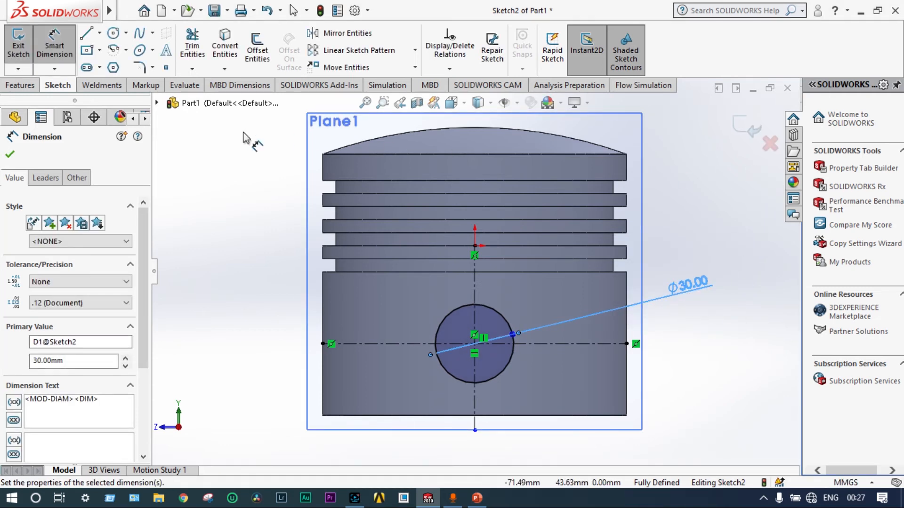
click(11, 155)
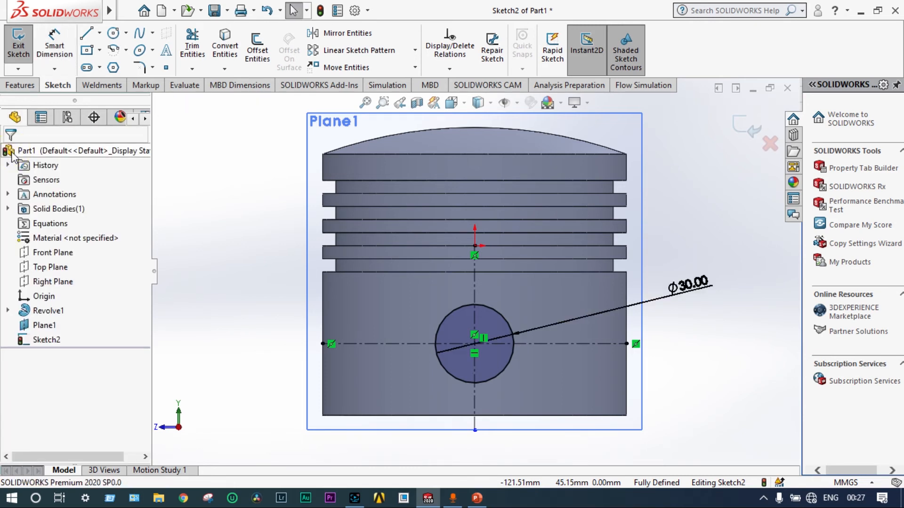
click(747, 130)
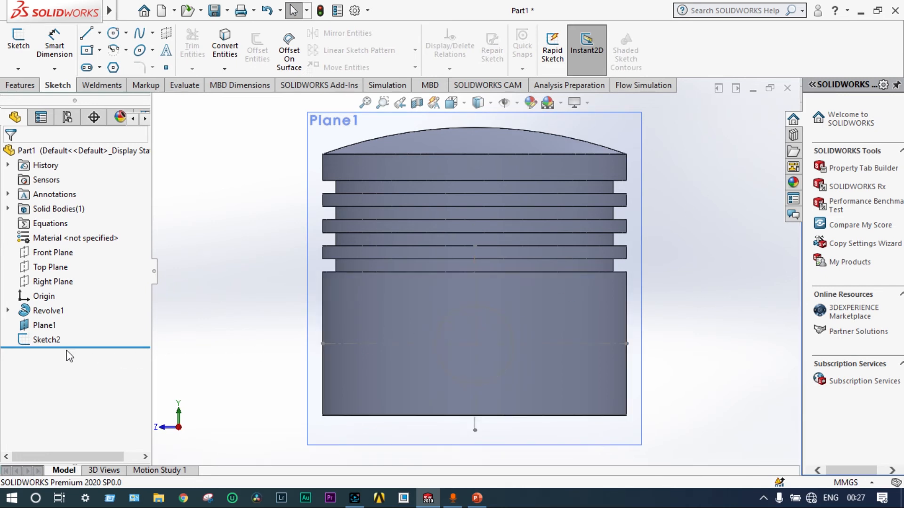
- Cut the 30 mm circle sketch through the whole piston with an Extruded Cut set to Through All
click(47, 340)
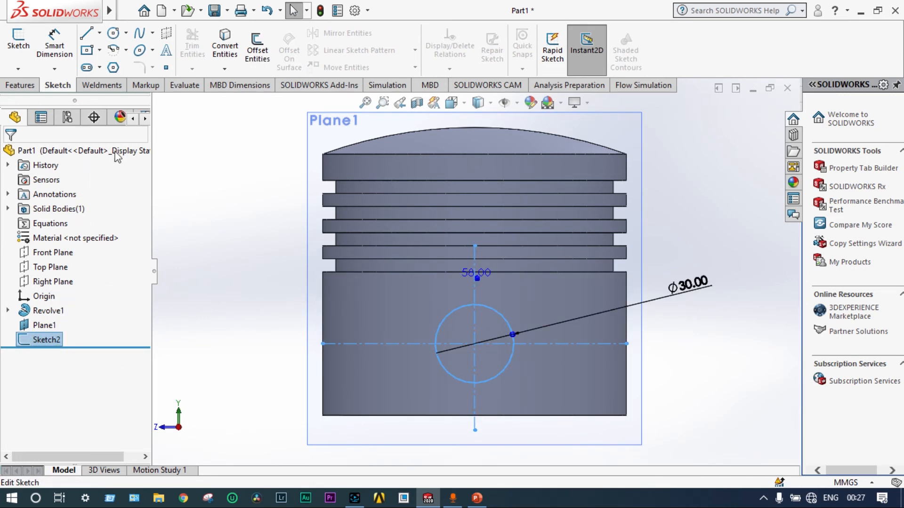
click(28, 85)
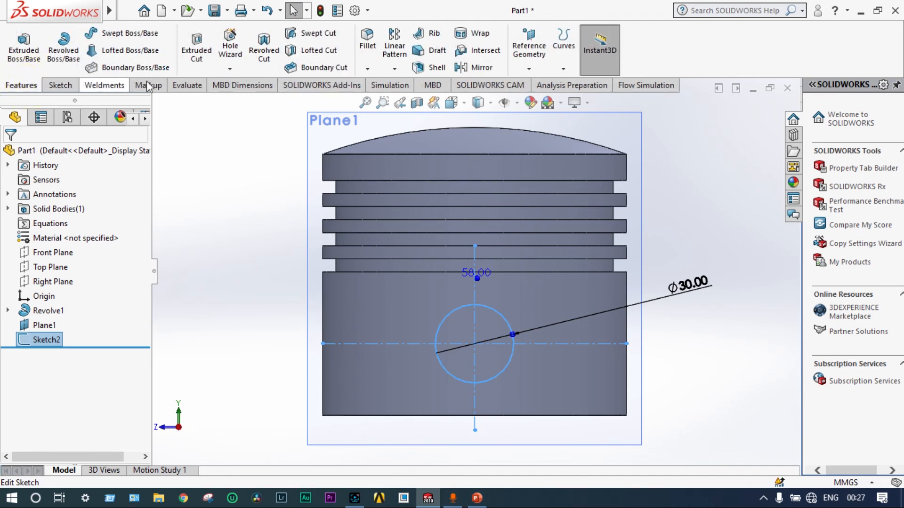
click(196, 55)
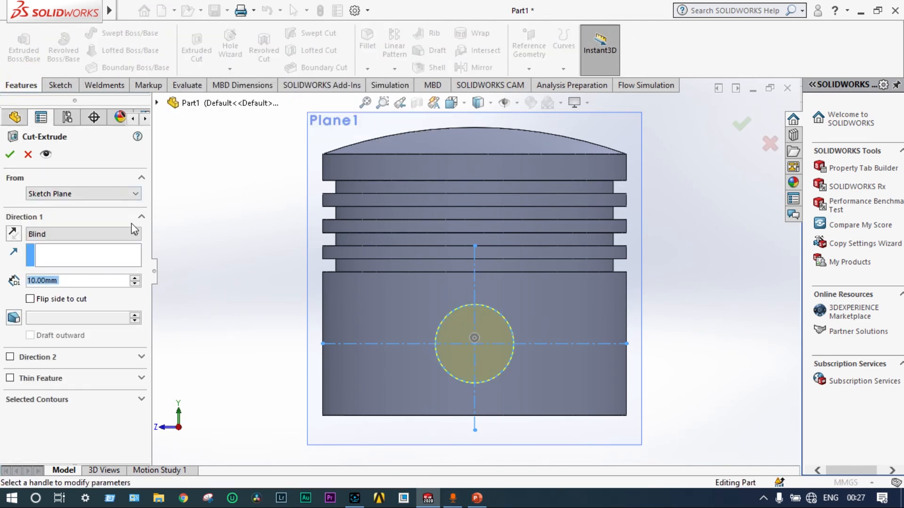
click(136, 235)
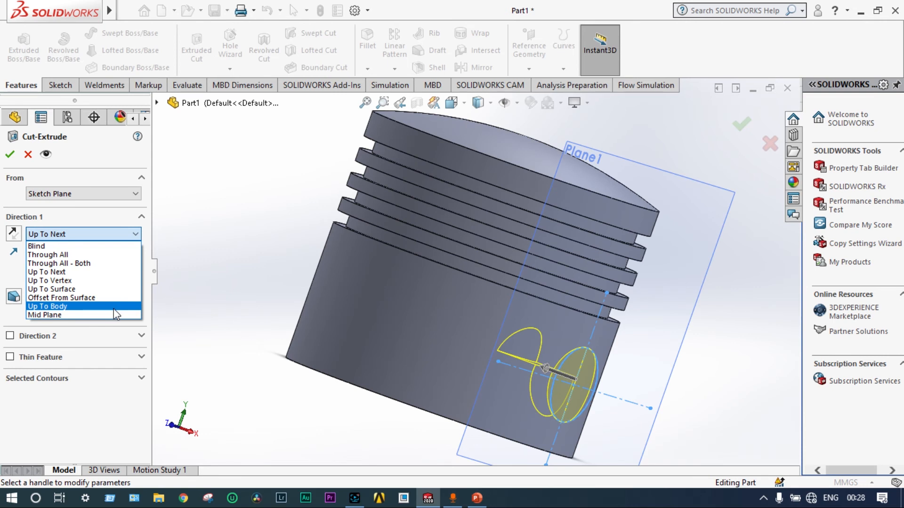
click(103, 255)
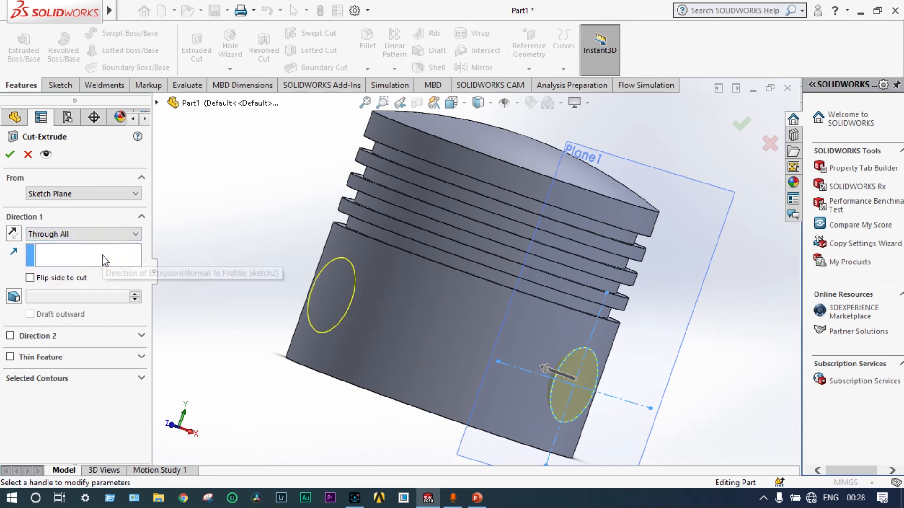
click(9, 154)
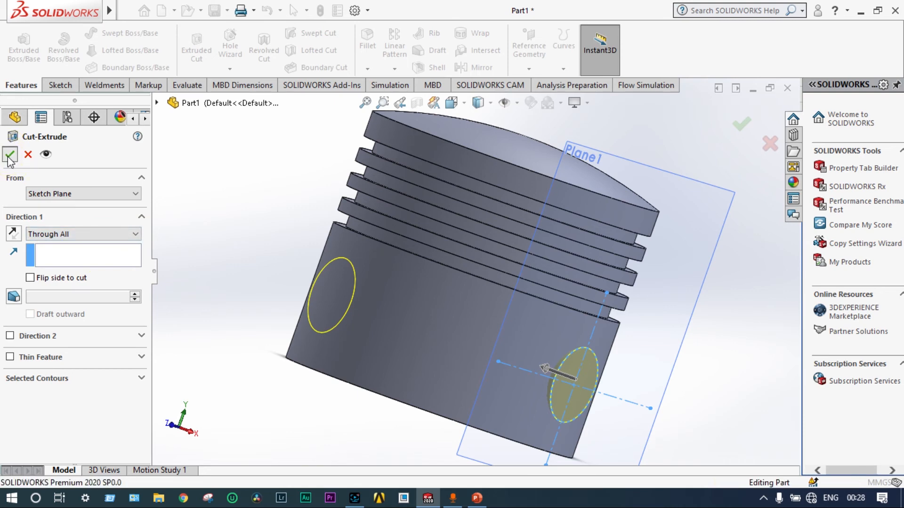
- Hide the offset reference plane Plane1
middle_drag(706, 327, 513, 348)
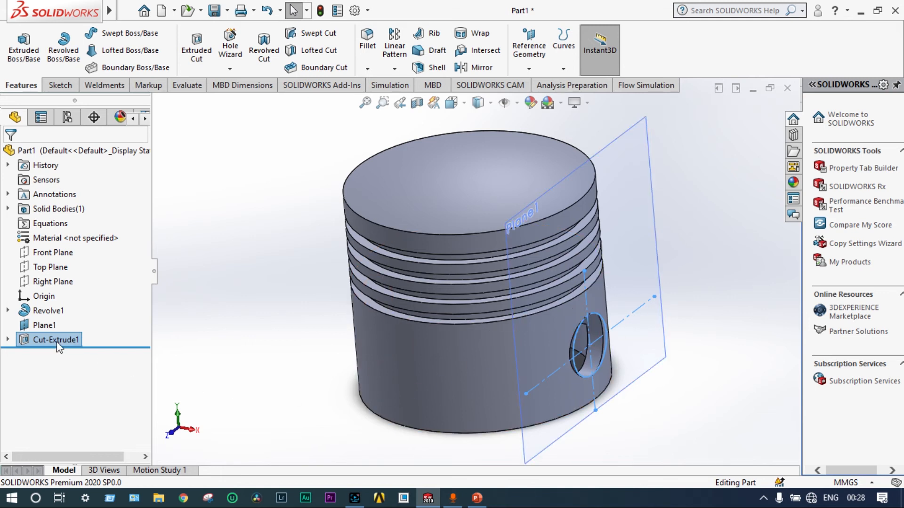
right_click(52, 330)
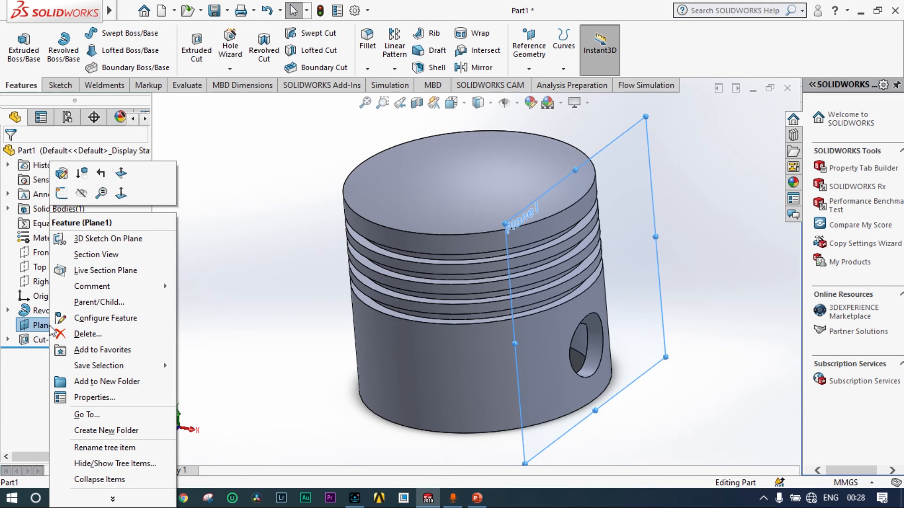
click(83, 194)
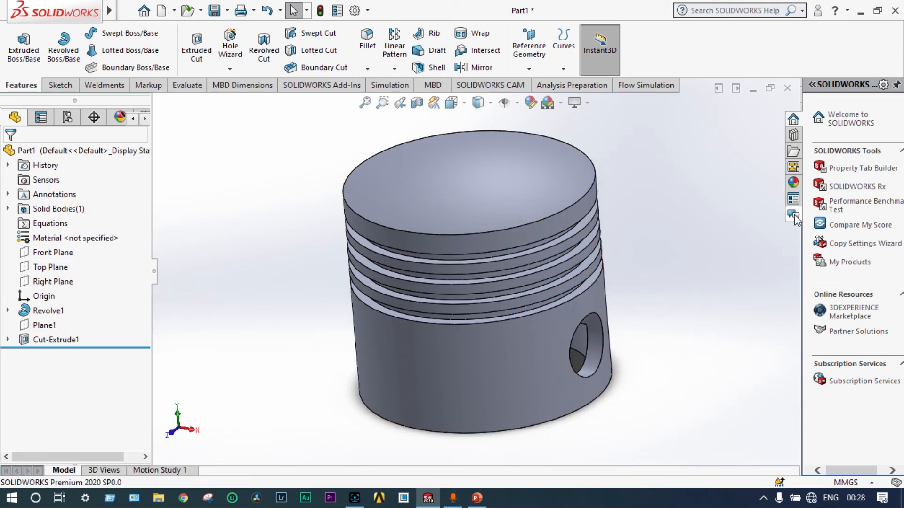
- Apply the polished steel appearance from the Metal > Steel category to the entire part
click(793, 183)
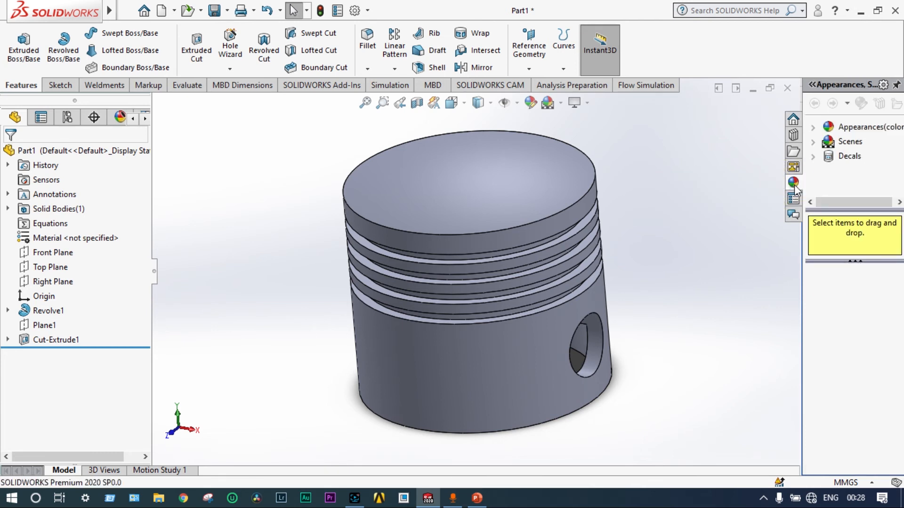
click(814, 128)
drag(902, 136, 903, 138)
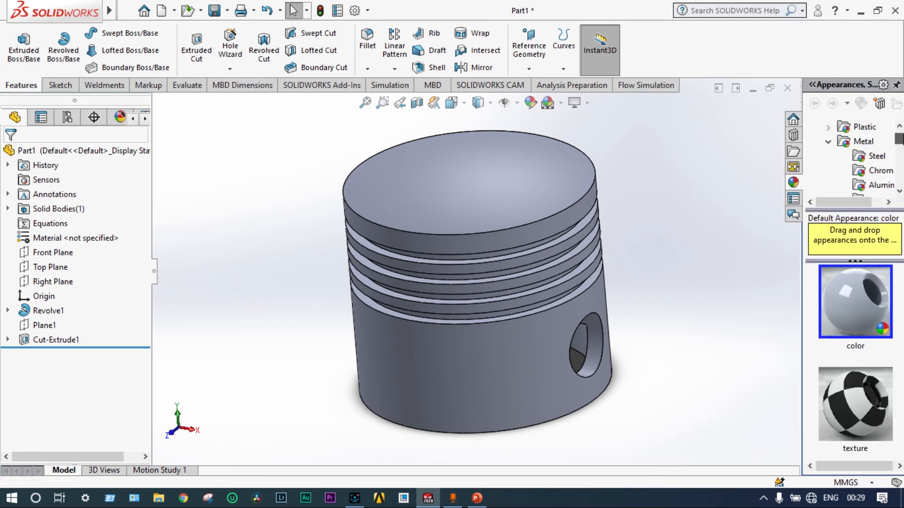
click(877, 156)
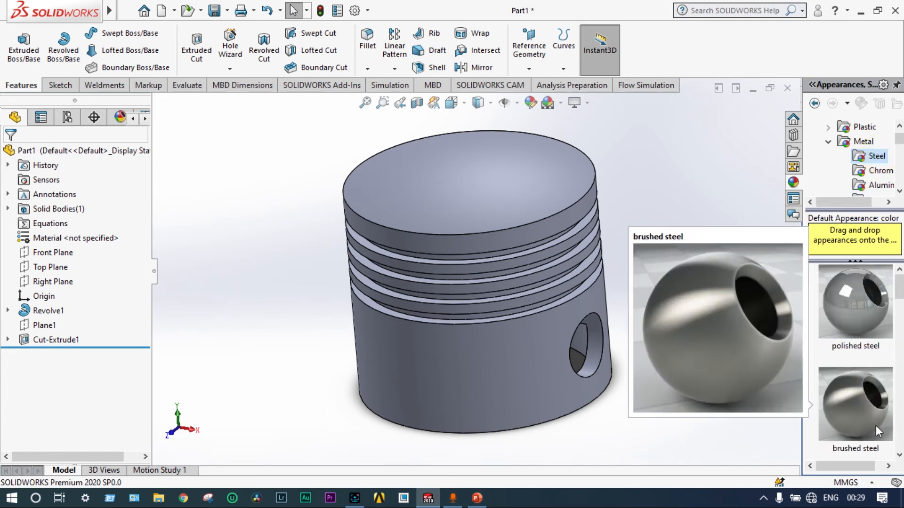
drag(860, 310, 509, 337)
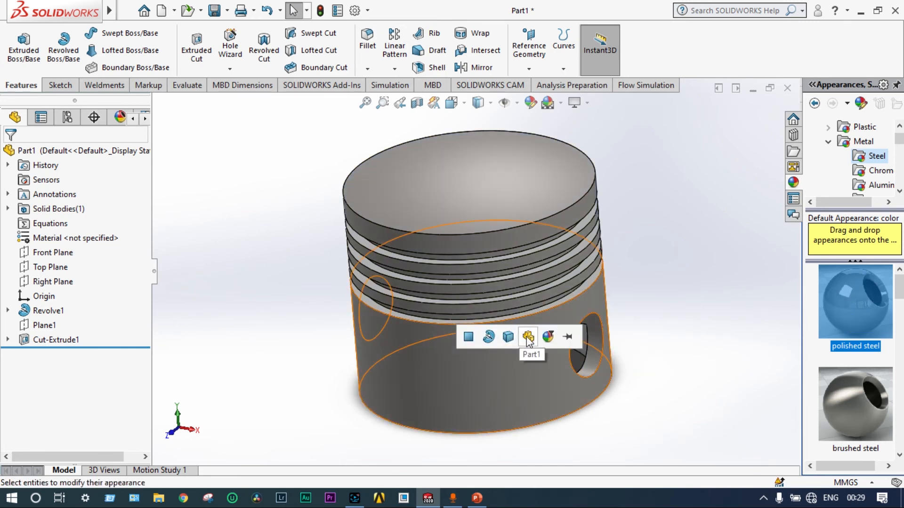
click(528, 336)
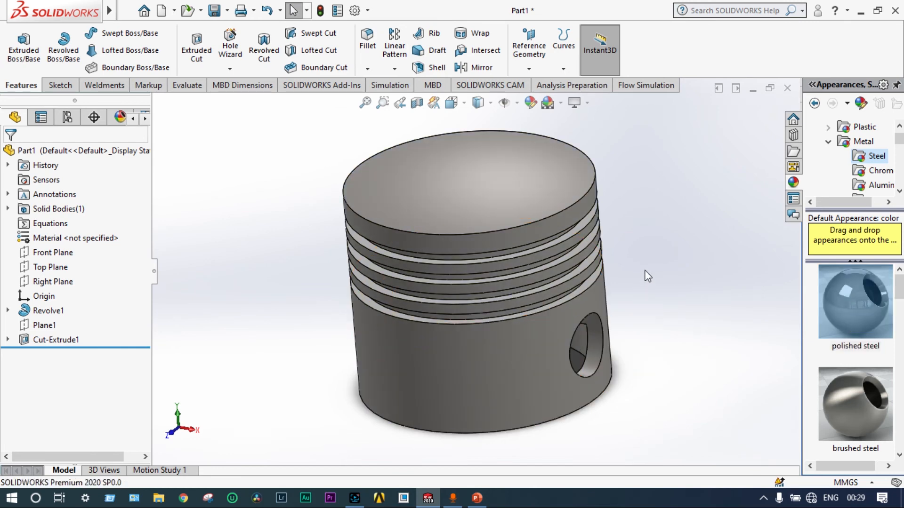
- Change the scene background to Plain White and view the finished piston up close
middle_drag(649, 277, 692, 294)
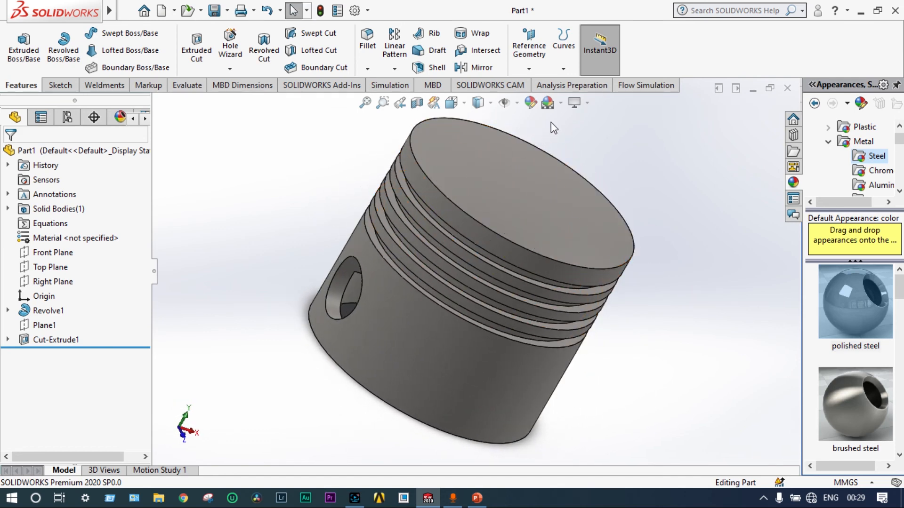
click(561, 104)
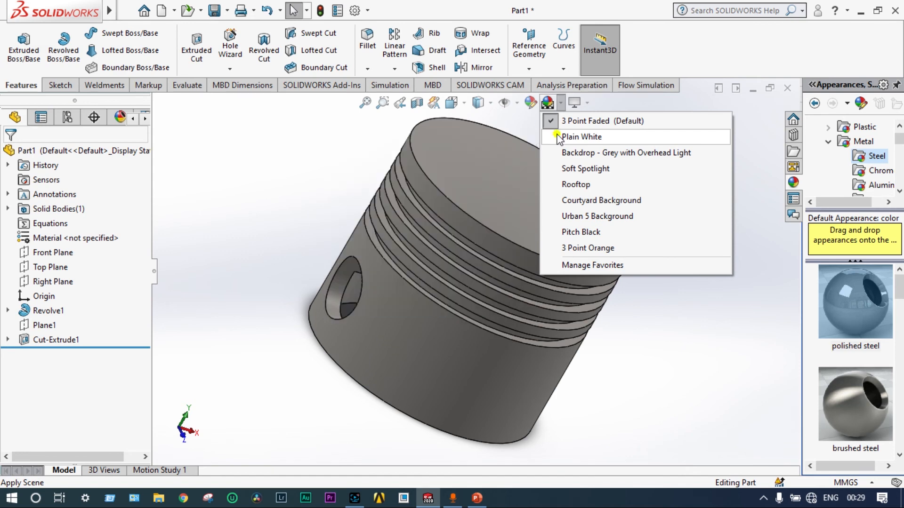
click(582, 136)
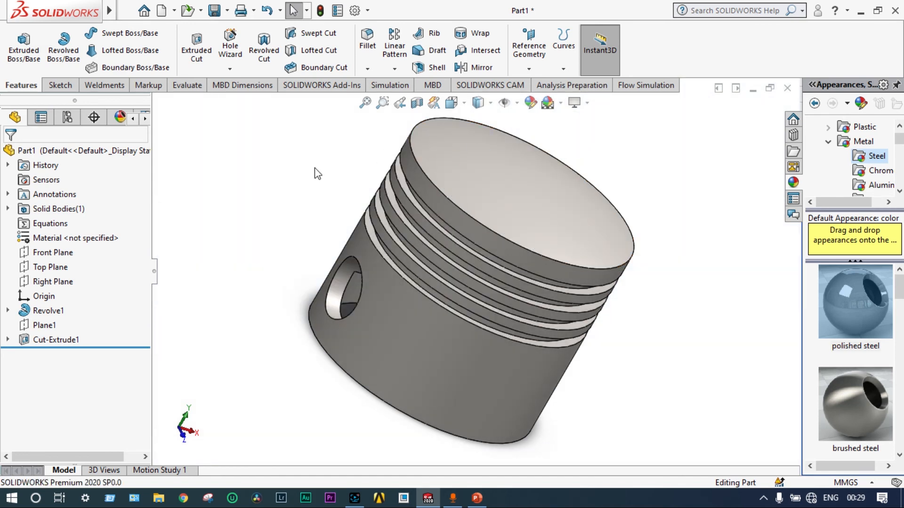
scroll(314, 170, down, 3)
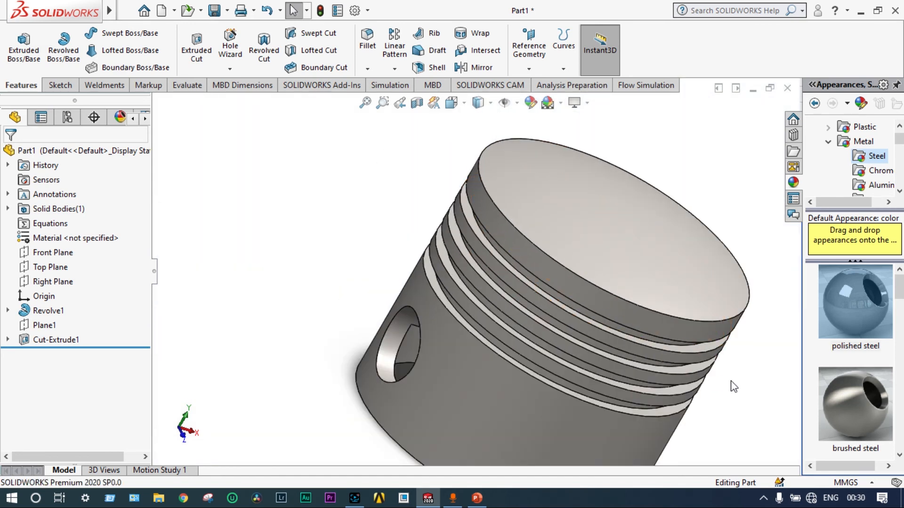
middle_drag(727, 381, 712, 360)
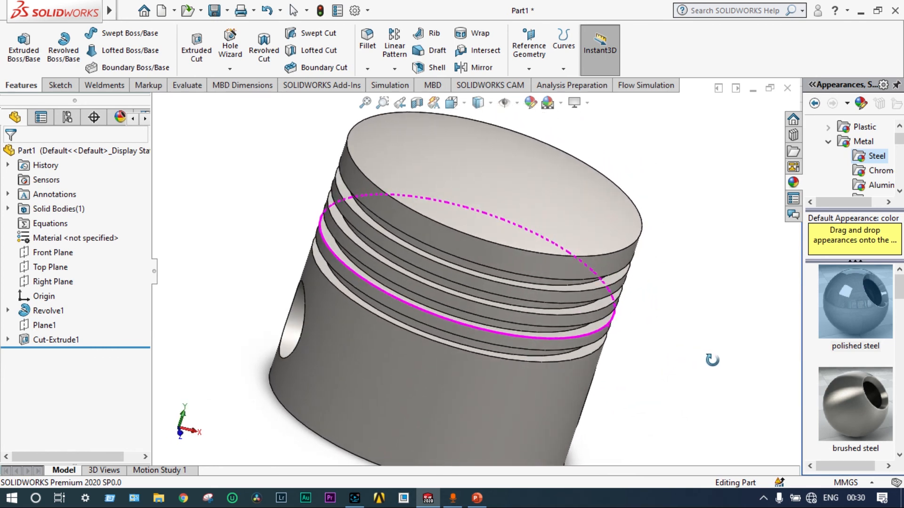
middle_drag(713, 360, 716, 367)
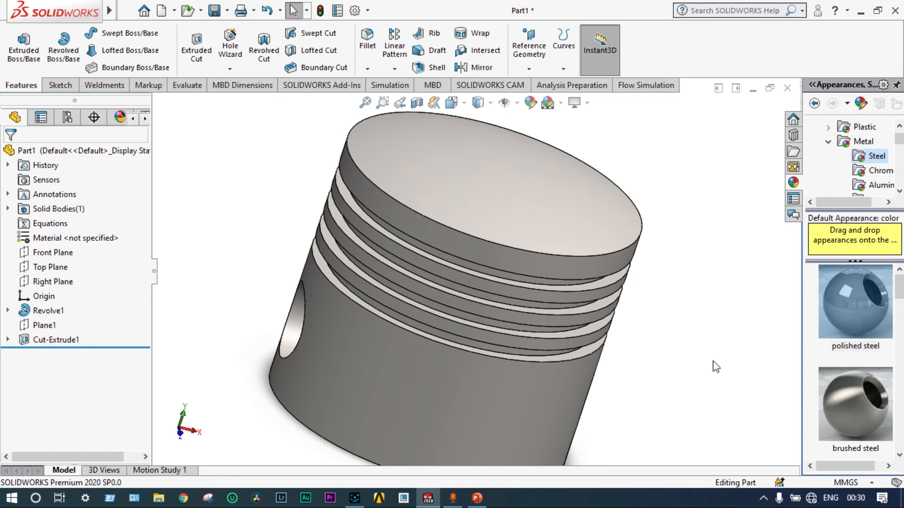